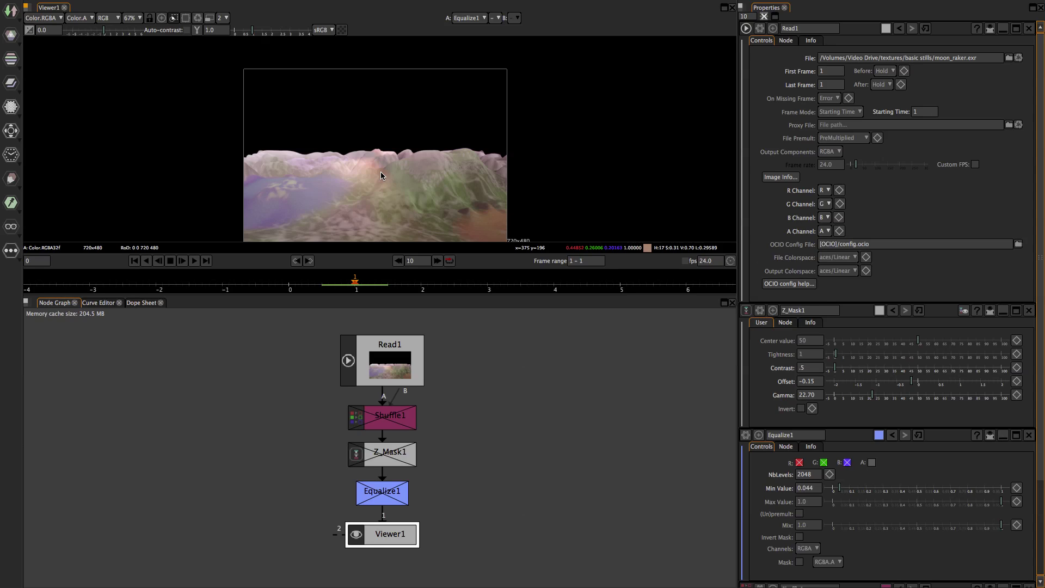
Set the file premultiplication of the Read1 image to Opaque
left_click(404, 365)
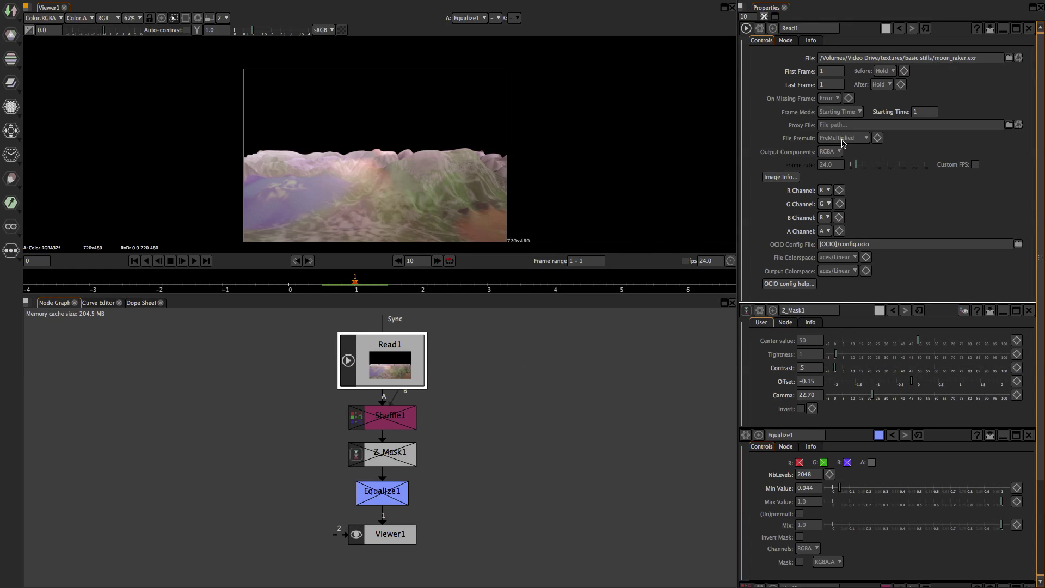
mouse_move(843, 143)
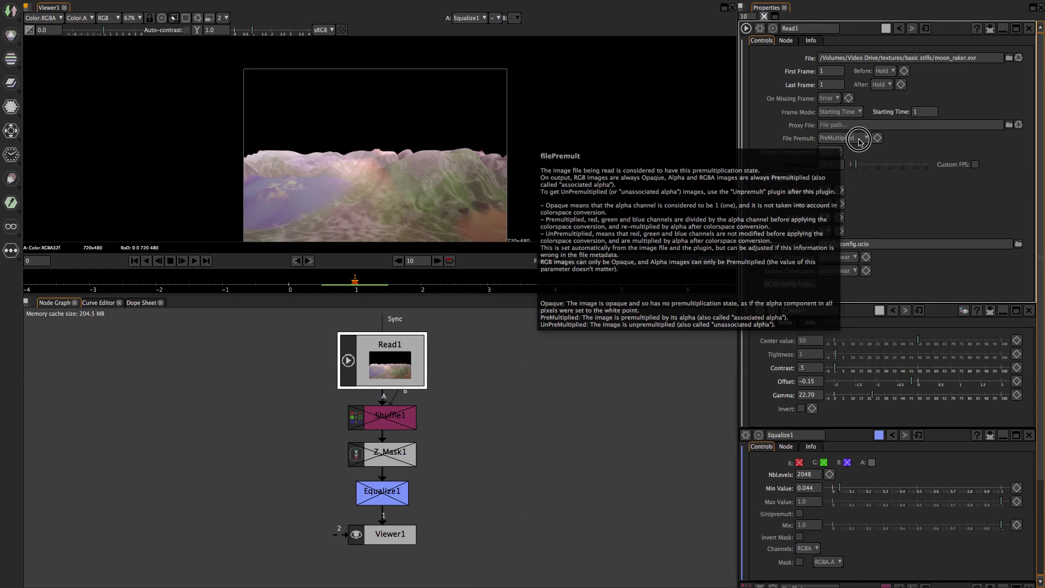
left_click(862, 143)
left_click(851, 152)
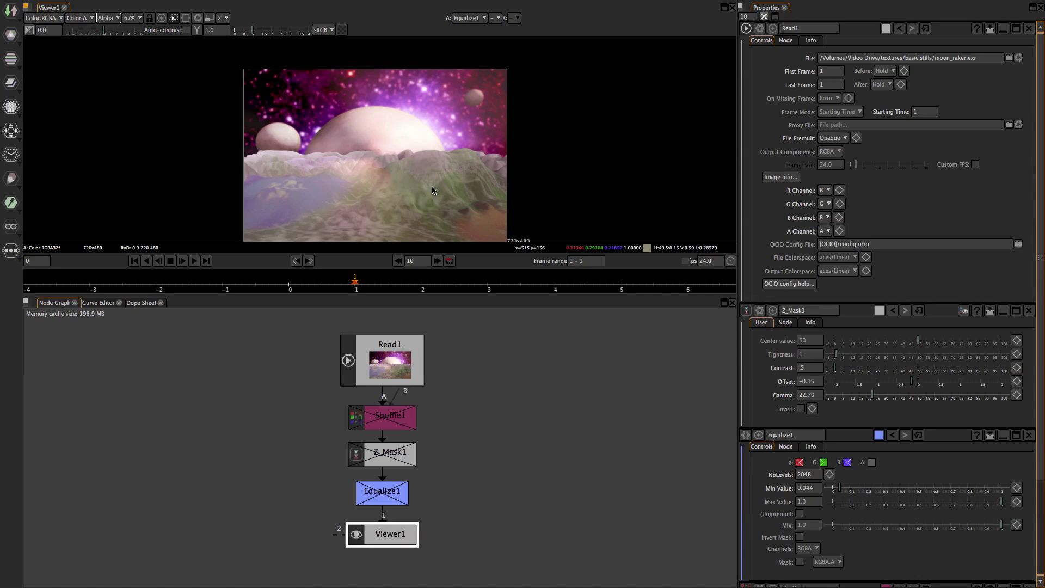
Check the alpha channel of the rendered image in the viewer and return to the full-colour display
key("a")
key("a")
scroll(388, 109, "up", 2)
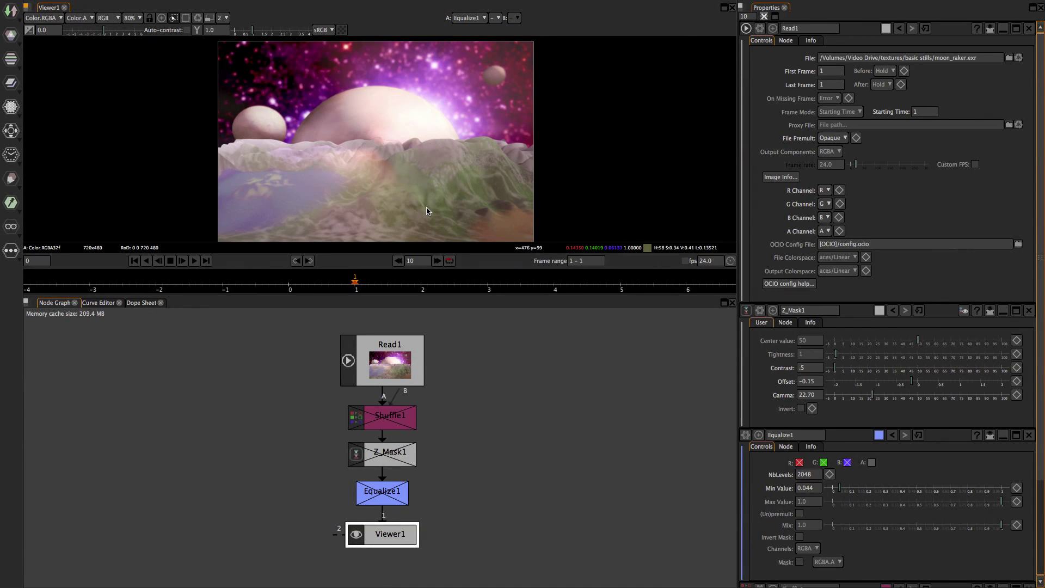
Move the Shuffle1 node out of the vertical chain to sit beside Read1 and open its properties
left_click(397, 416)
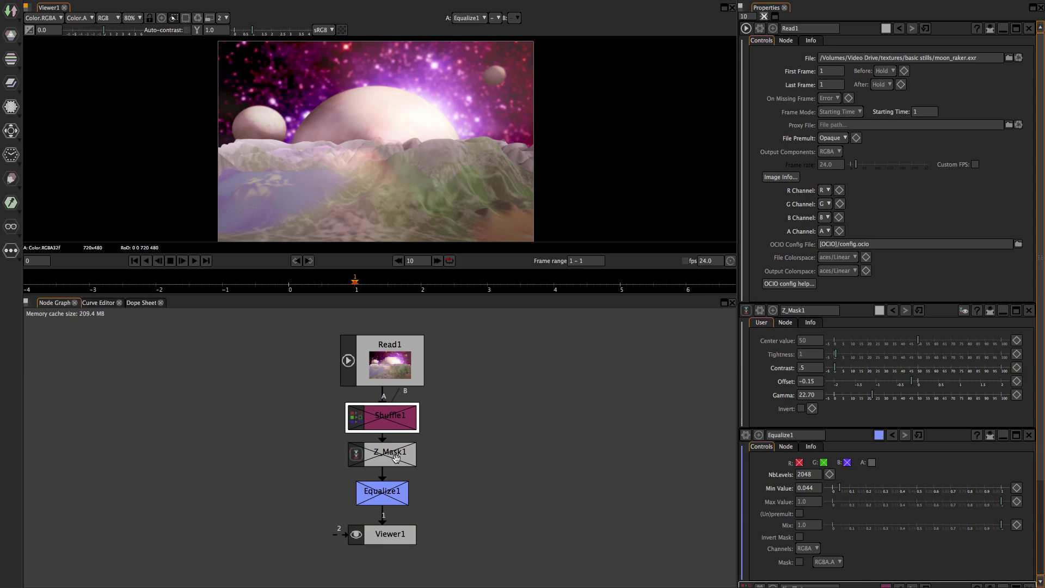
left_click(392, 451)
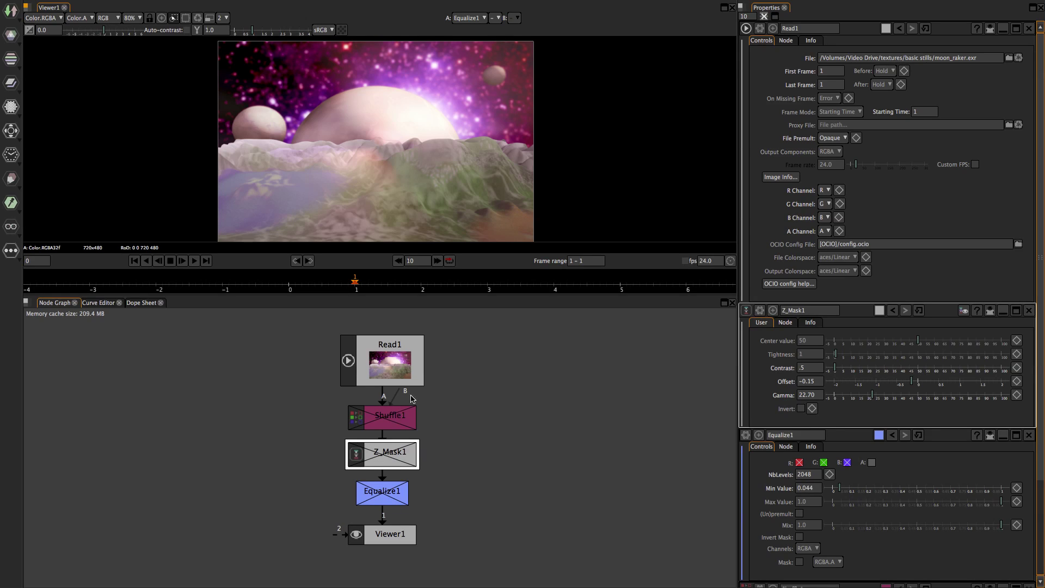
left_click_drag(387, 415, 521, 366)
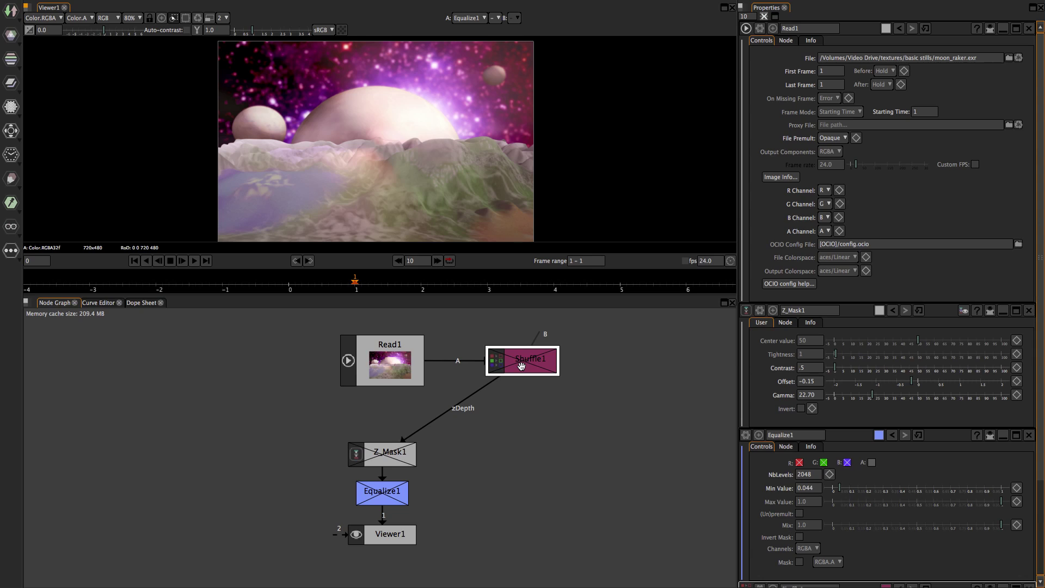
double_click(521, 366)
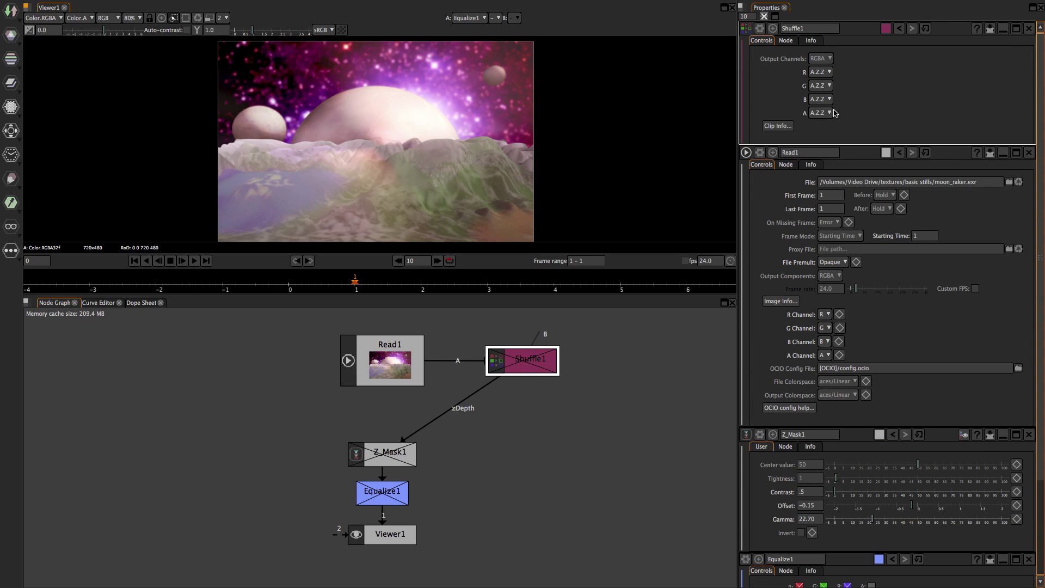
Review the Shuffle1 output layer and source channel options, choosing A.Z.Z as the red channel's source
left_click(820, 76)
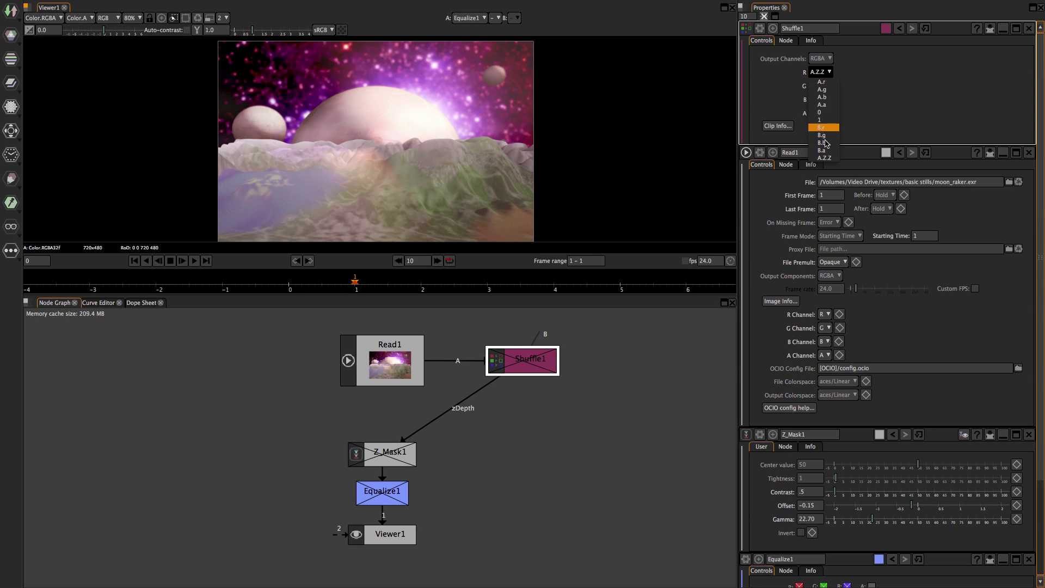
left_click(785, 63)
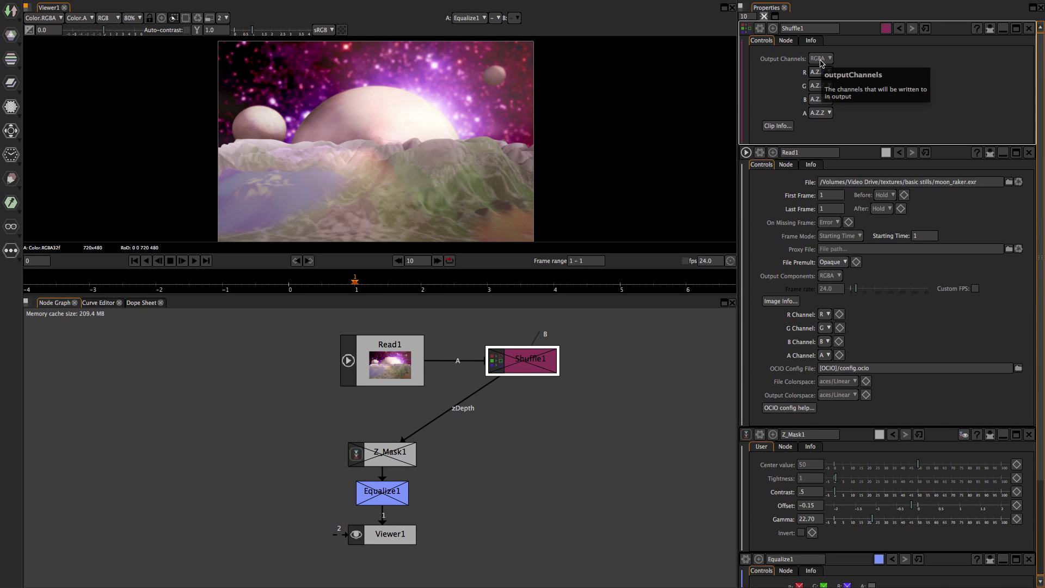
left_click(821, 59)
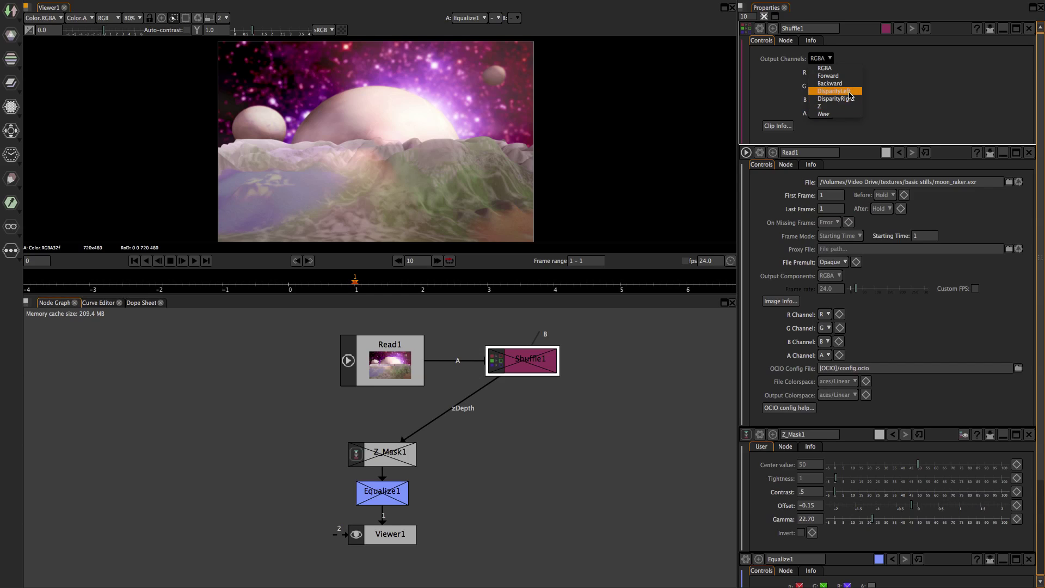
left_click(894, 105)
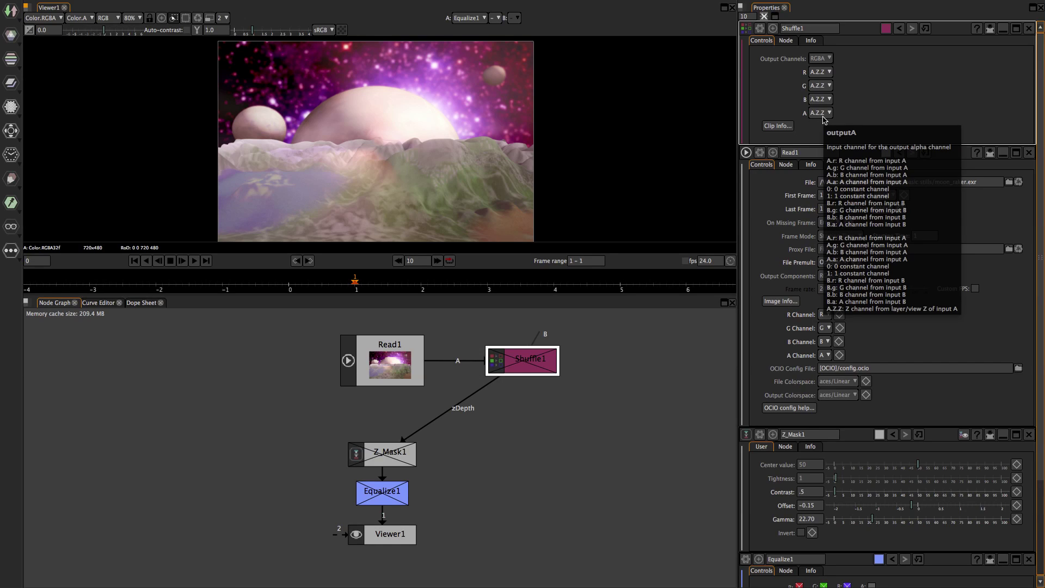
left_click(822, 72)
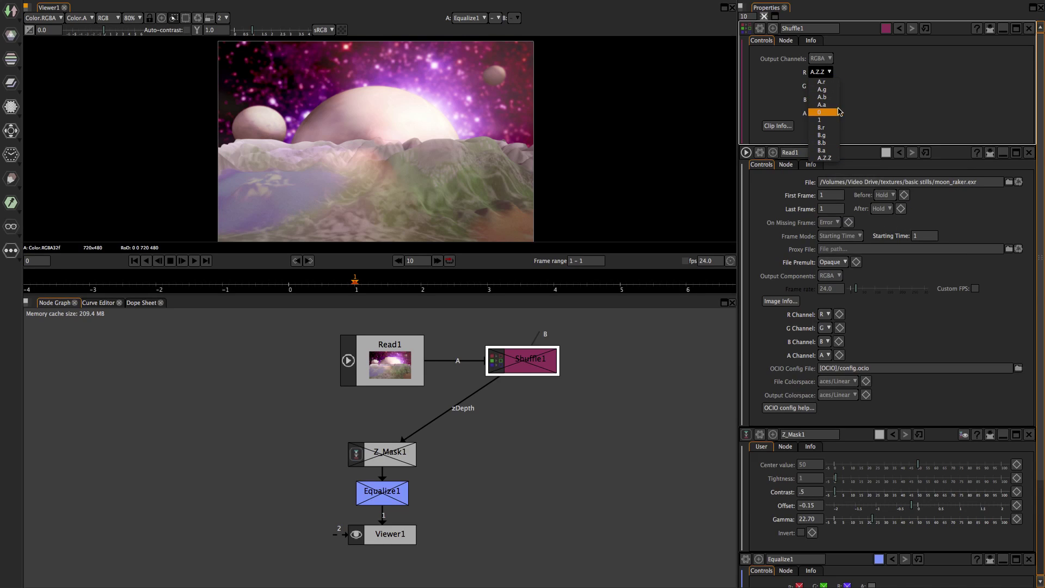
left_click(824, 157)
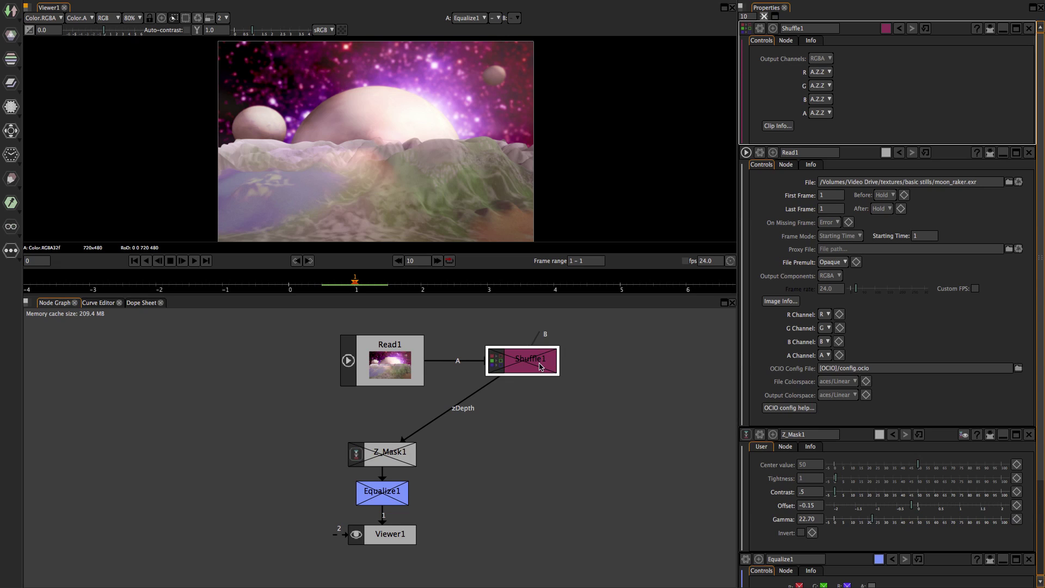
Connect Shuffle1 to viewer input 2 and enable the node to display the raw depth channel
key("2")
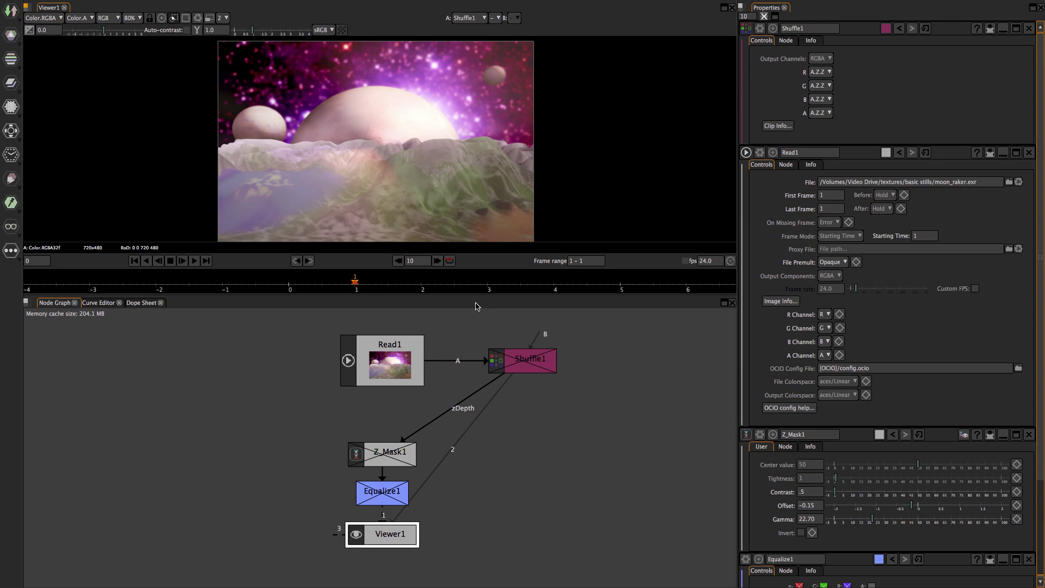
left_click(461, 211)
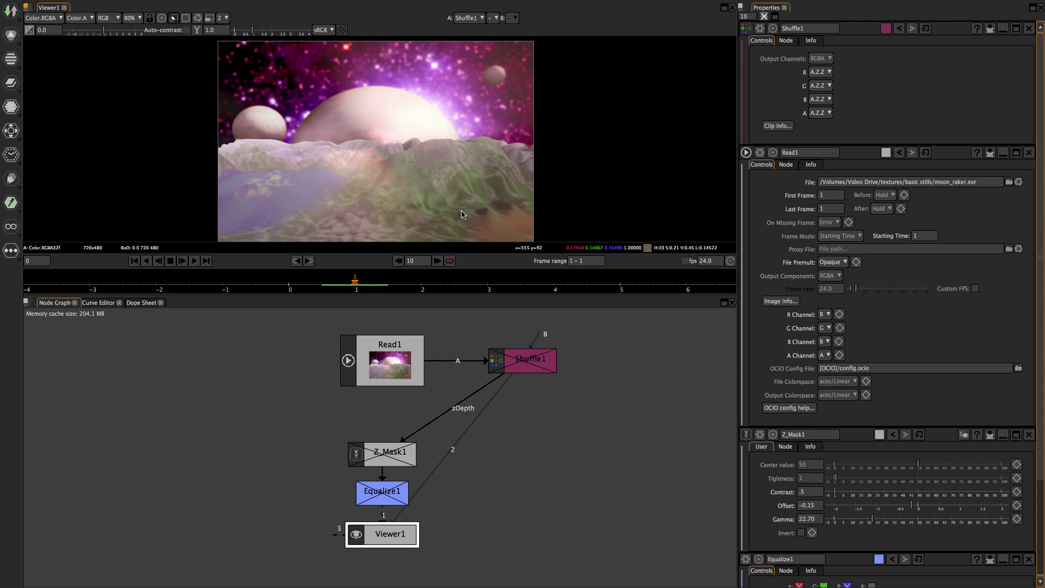
left_click(459, 193)
left_click(532, 356)
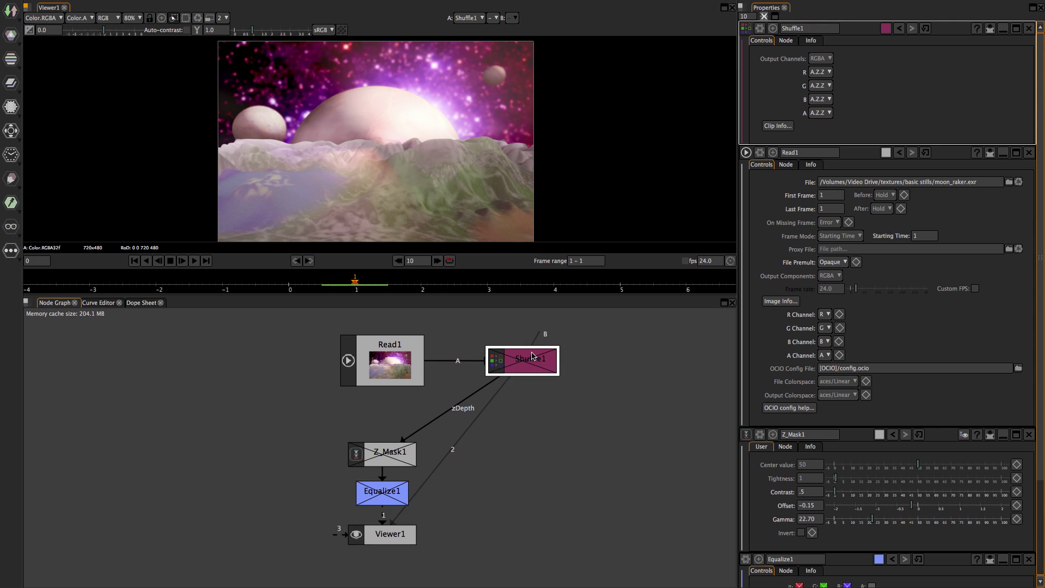
key("d")
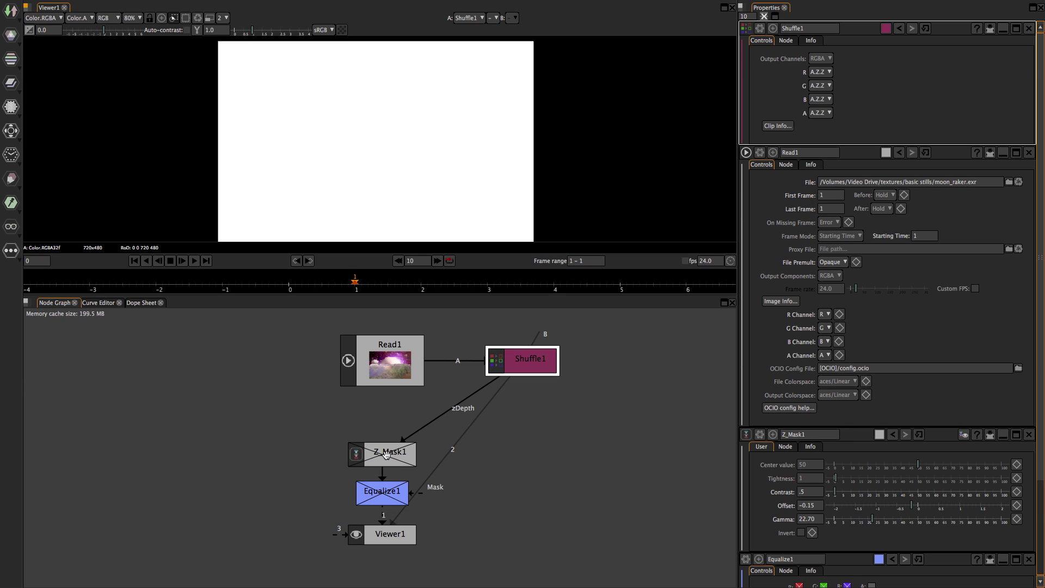
Move the Z_Mask1 node directly beneath Shuffle1 and enable it
mouse_move(385, 446)
left_mouse_down()
mouse_move(419, 434)
mouse_move(405, 416)
mouse_move(390, 431)
left_mouse_up()
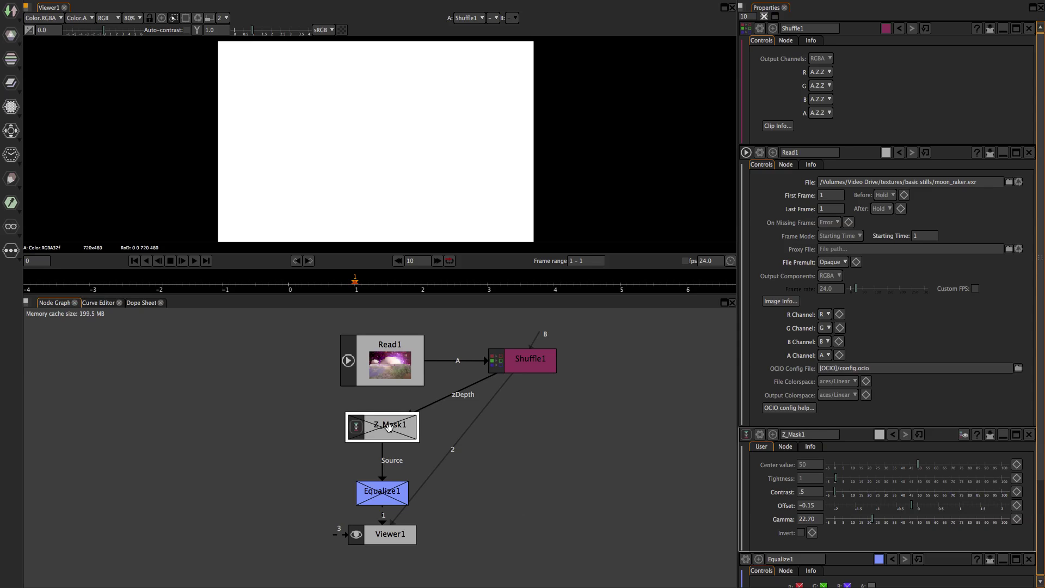
key("1")
left_click_drag(389, 427, 519, 400)
key("ctrl+z")
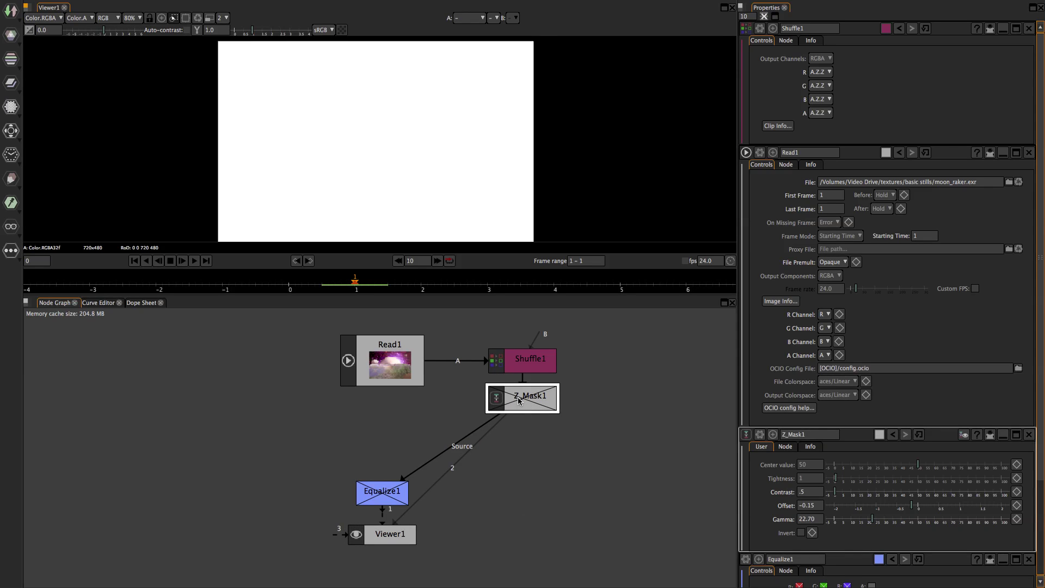
double_click(517, 399)
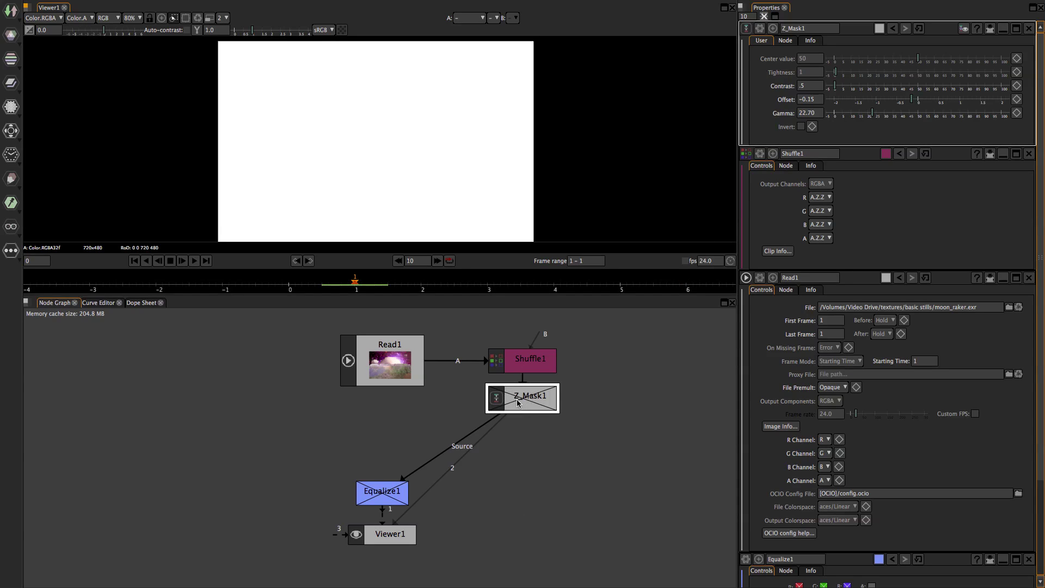
key("d")
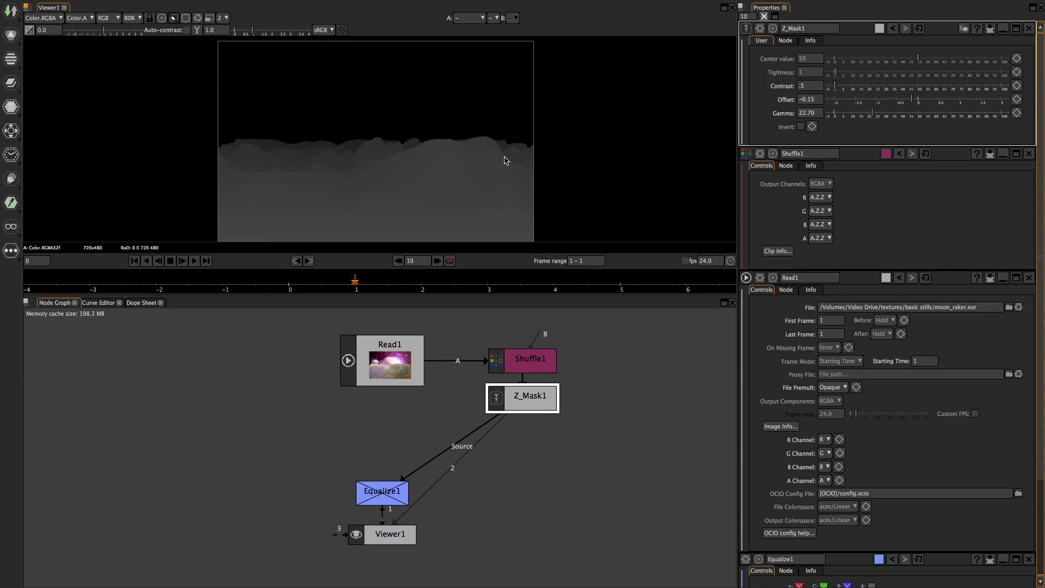
Check the alpha channel of the Z_Mask1 depth result in the viewer and return to the colour display
left_click(439, 154)
key("a")
key("a")
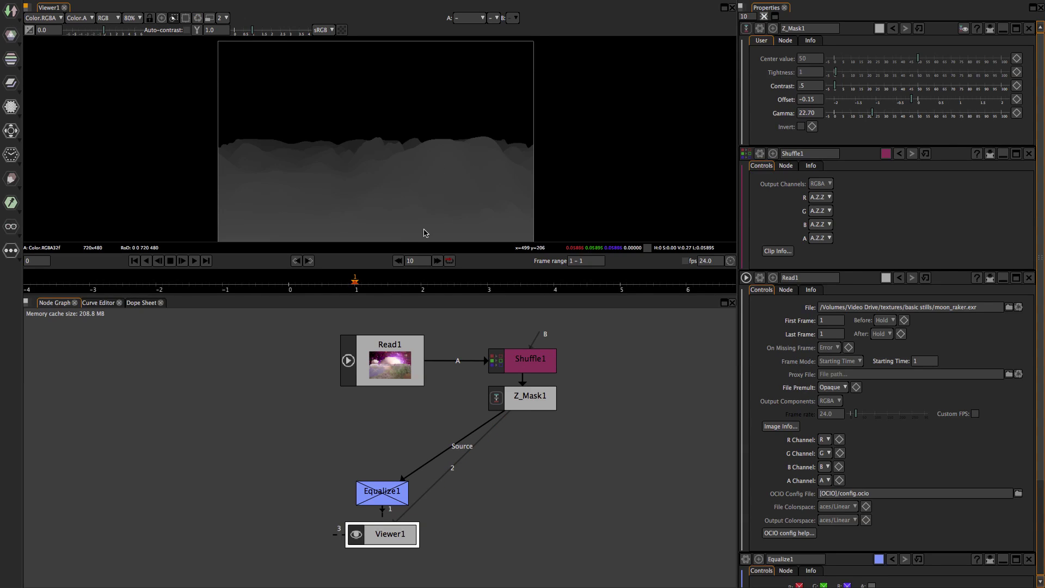
Move Read1 farther from Shuffle1, view it on viewer input 1 and compare its alpha channel with the depth mask on input 2
left_click_drag(382, 365, 286, 365)
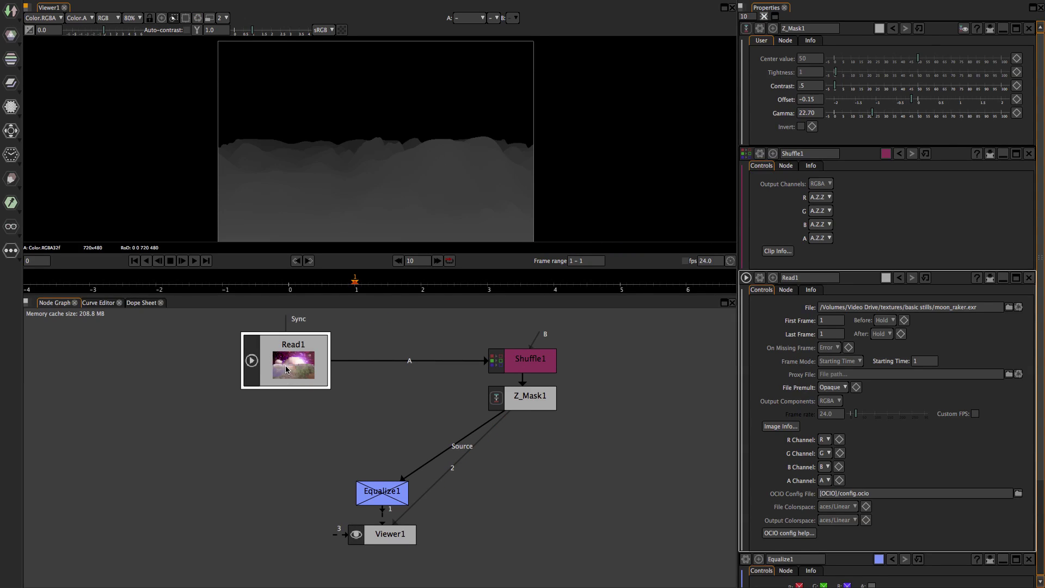
key("1")
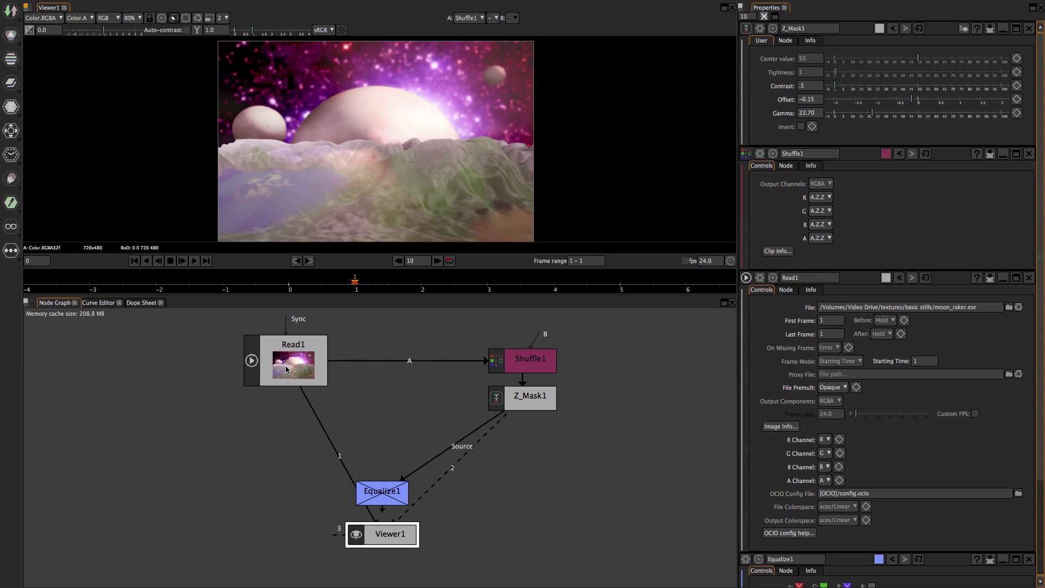
left_click(424, 153)
key("a")
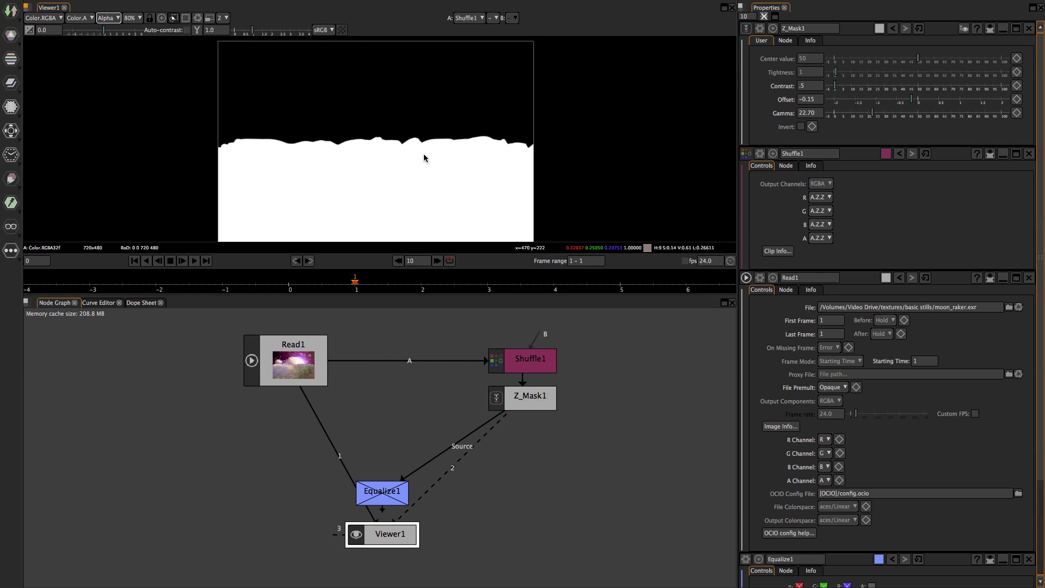
key("2")
key("a")
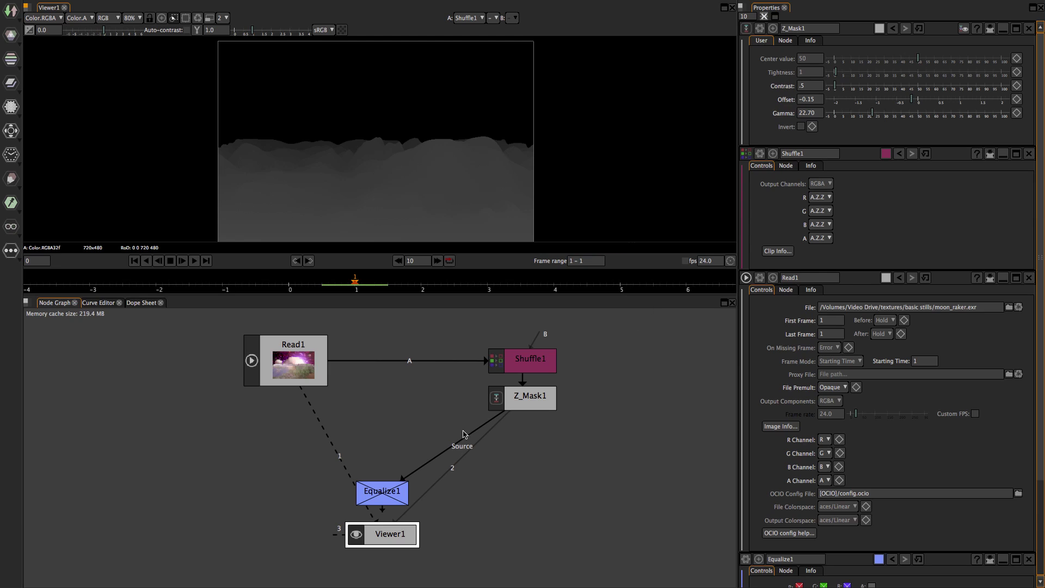
Return Read1 to its place above Equalize1 and reconnect Equalize1 to viewer input 1
left_click_drag(295, 353, 392, 349)
mouse_move(387, 472)
left_mouse_down()
mouse_move(298, 419)
mouse_move(382, 493)
left_mouse_up()
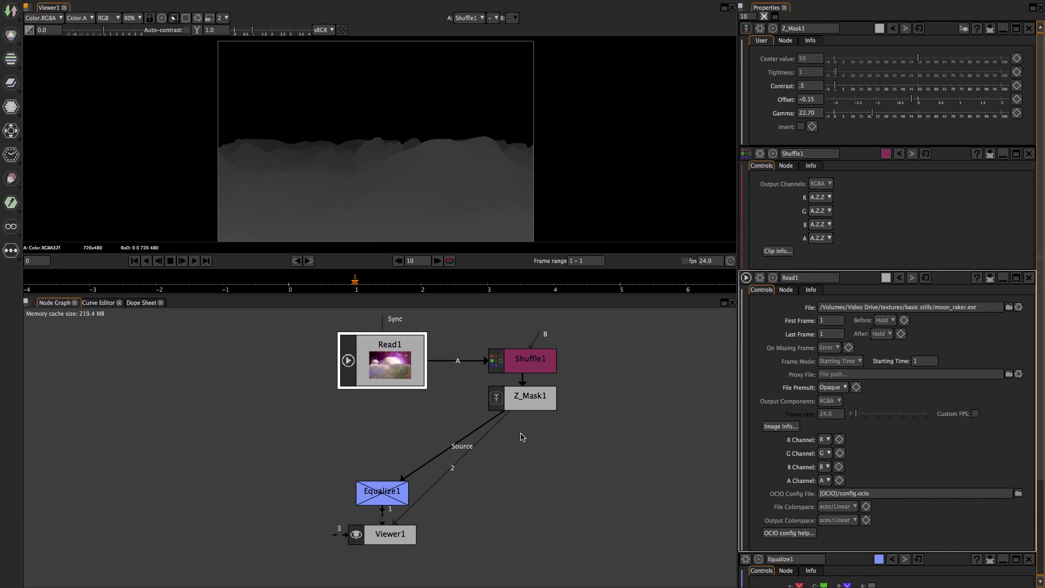
Adjust the Z_Mask1 offset, trying -0.26 and -0.10, and fine-tune it in small increments until the distant ridges show in the depth mask
left_click(527, 396)
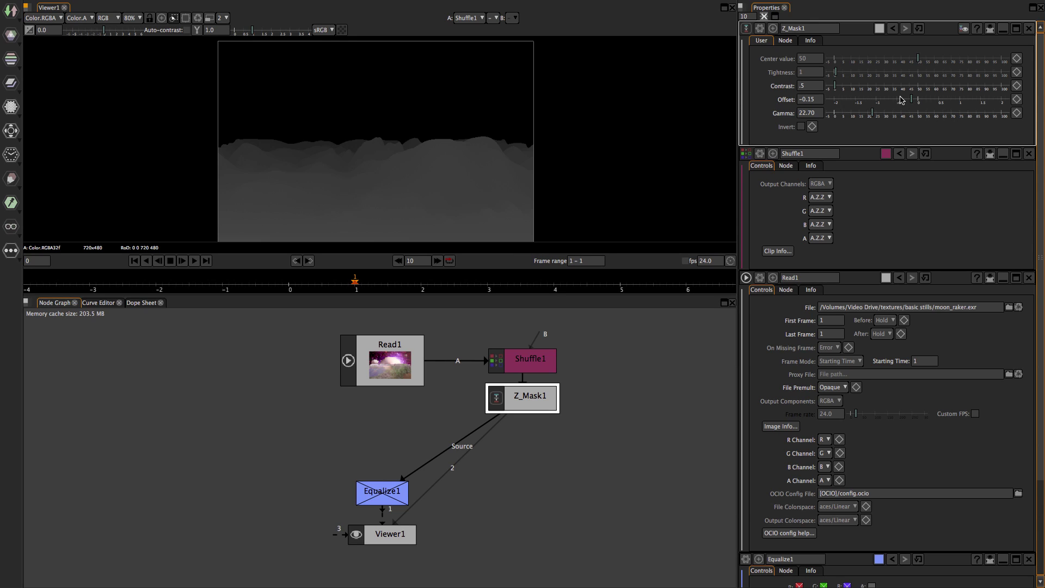
left_click_drag(912, 102, 907, 102)
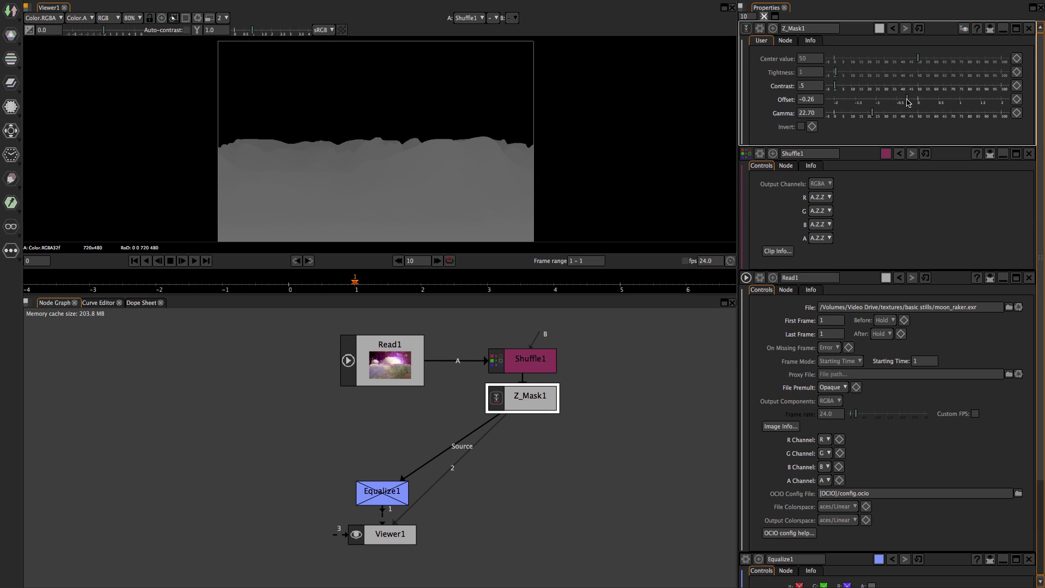
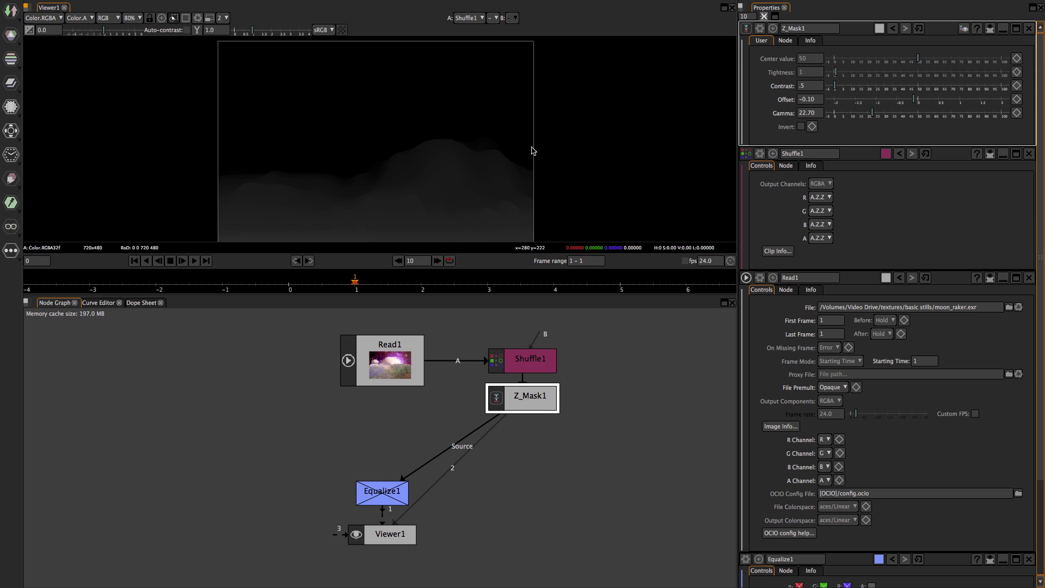
left_click(811, 99)
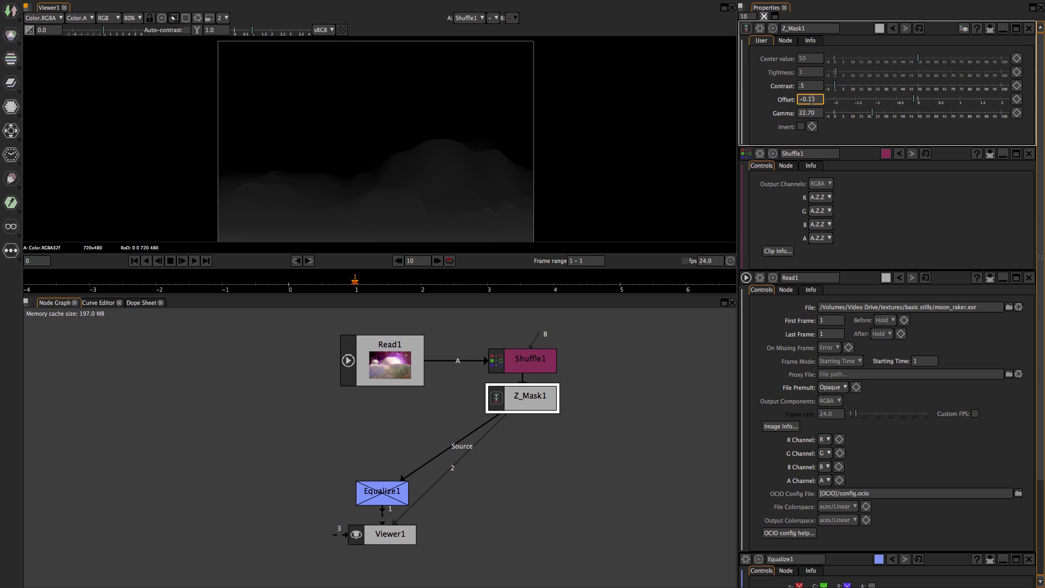
key("Up")
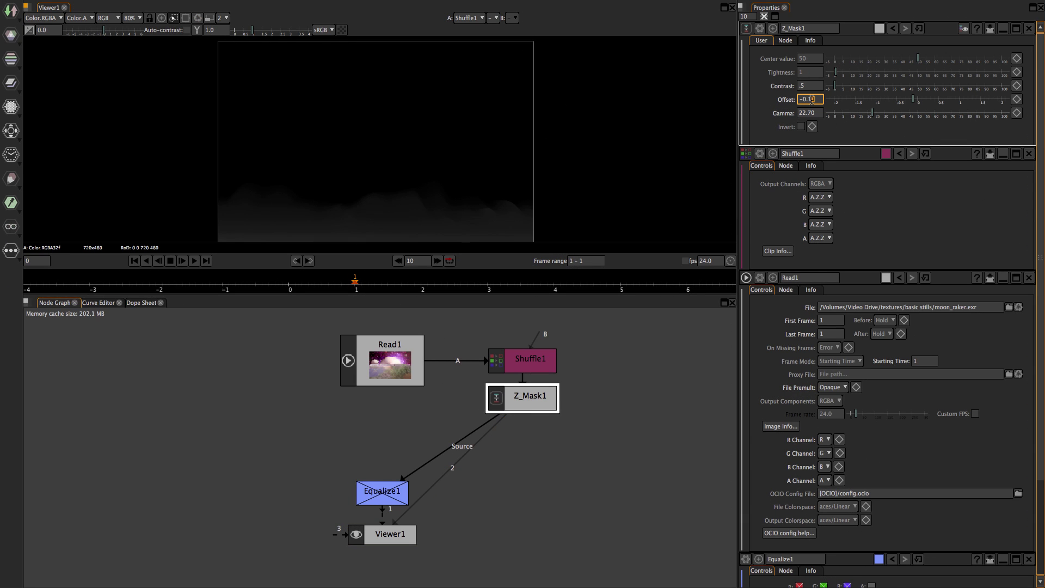
key("Up")
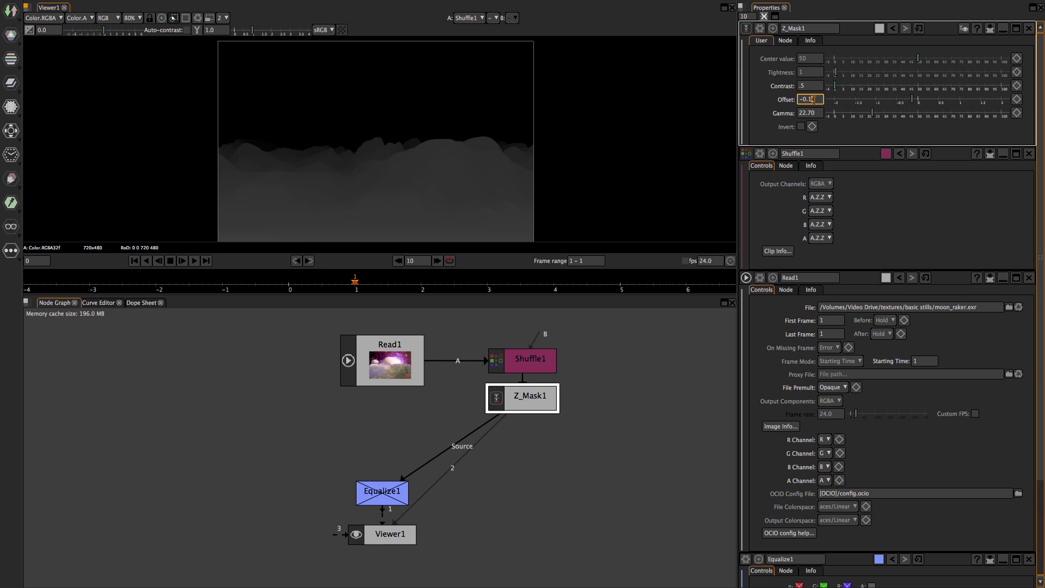
key("Up")
key("Up")
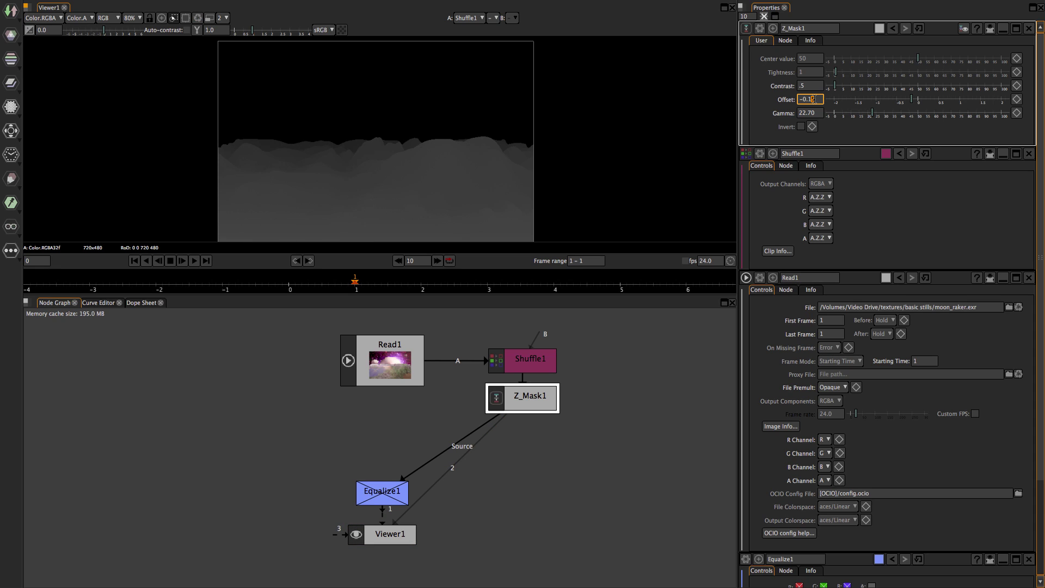
Tune Z_Mask1 by testing gamma 35.0 and contrast 2.20, settling on gamma 21.40 and contrast 0.50 with the offset at -0.15
key("Down")
key("Up")
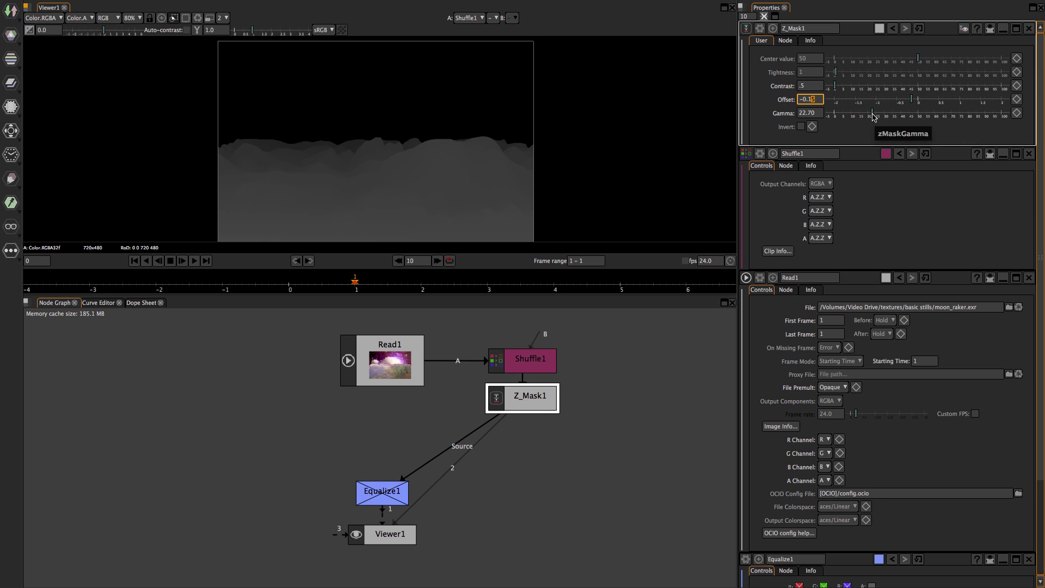
left_click_drag(872, 115, 893, 116)
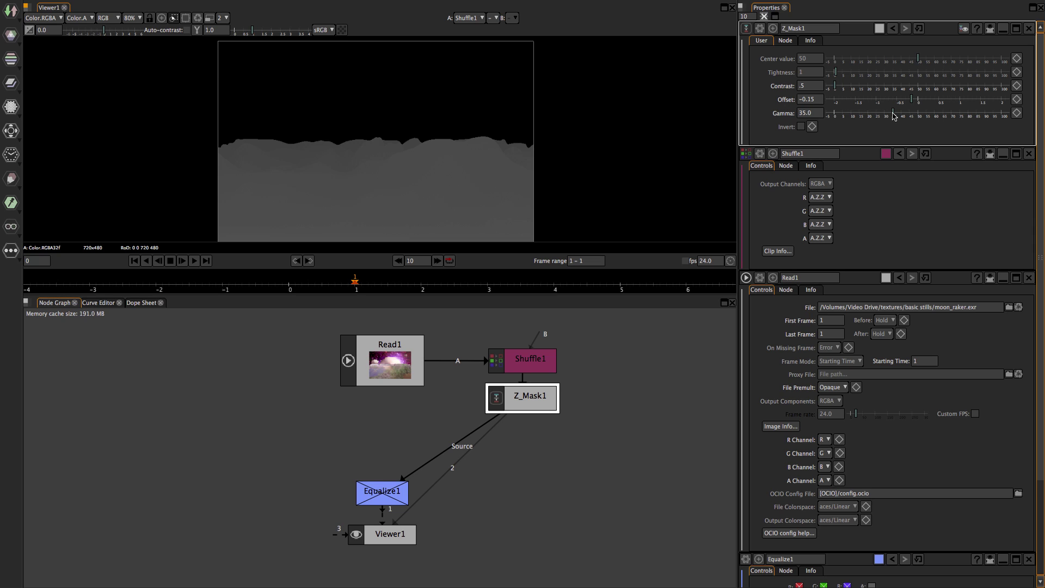
left_click_drag(893, 116, 869, 114)
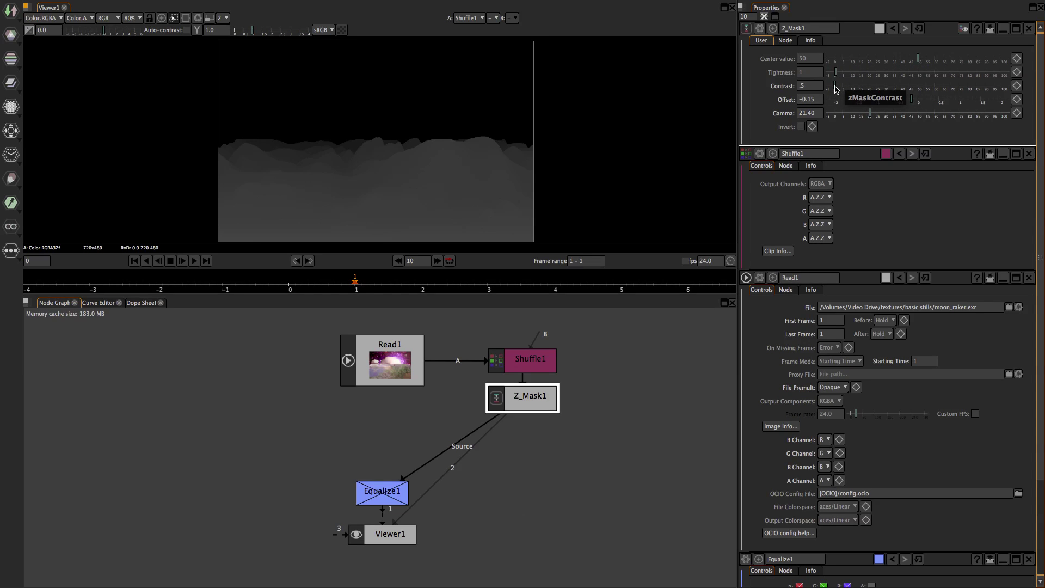
left_click(836, 89)
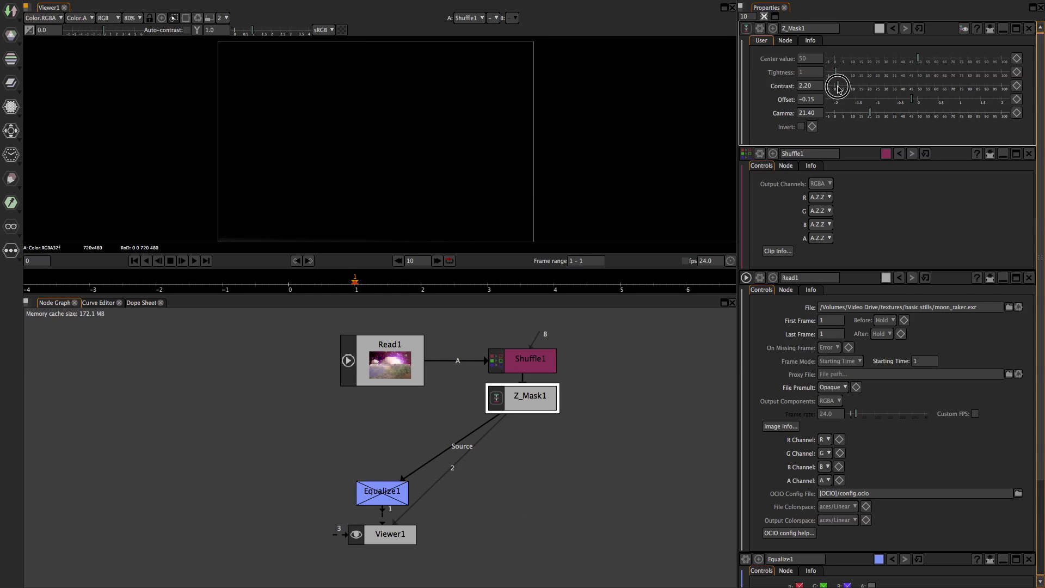
left_click_drag(837, 89, 836, 89)
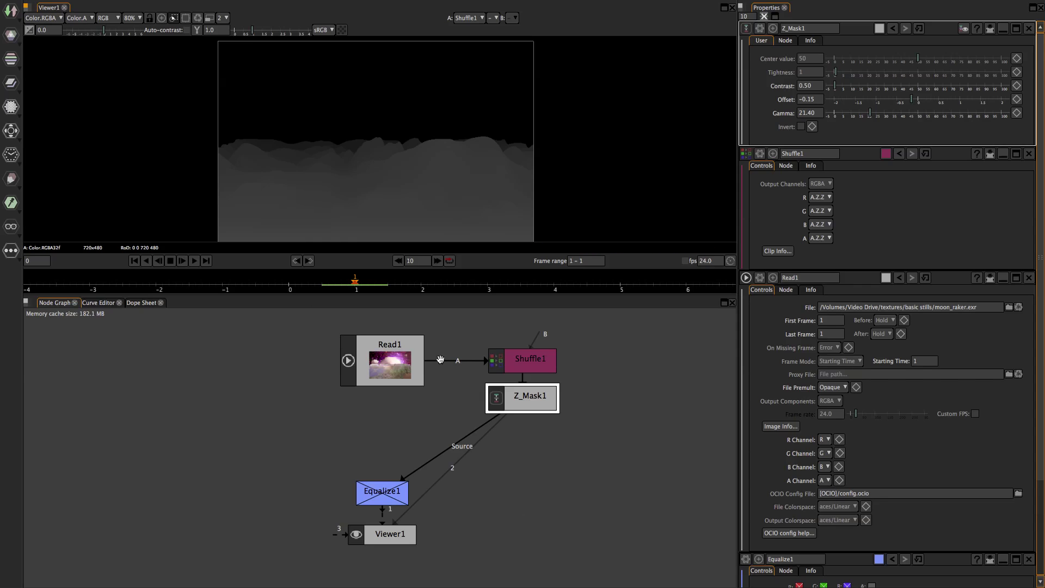
Move Equalize1 a little farther from Viewer1, open its settings and re-enable the node
mouse_move(386, 491)
left_click_drag(387, 491, 383, 471)
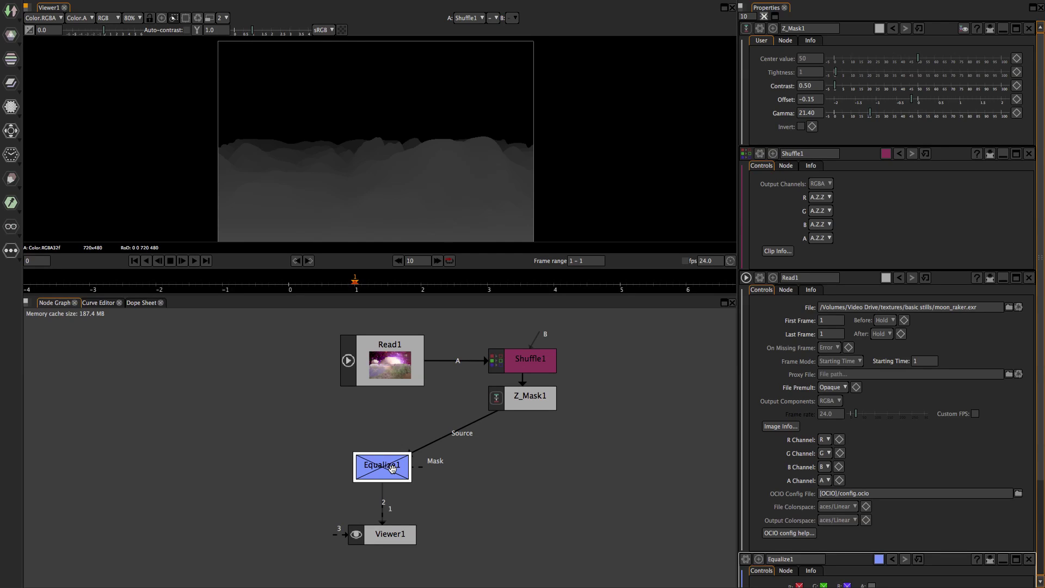
double_click(392, 468)
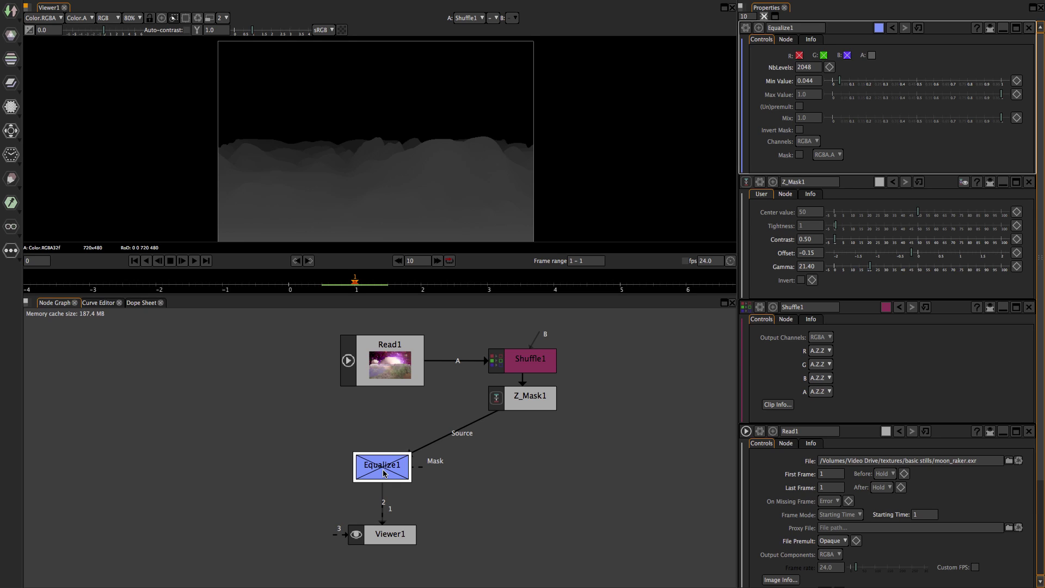
key("d")
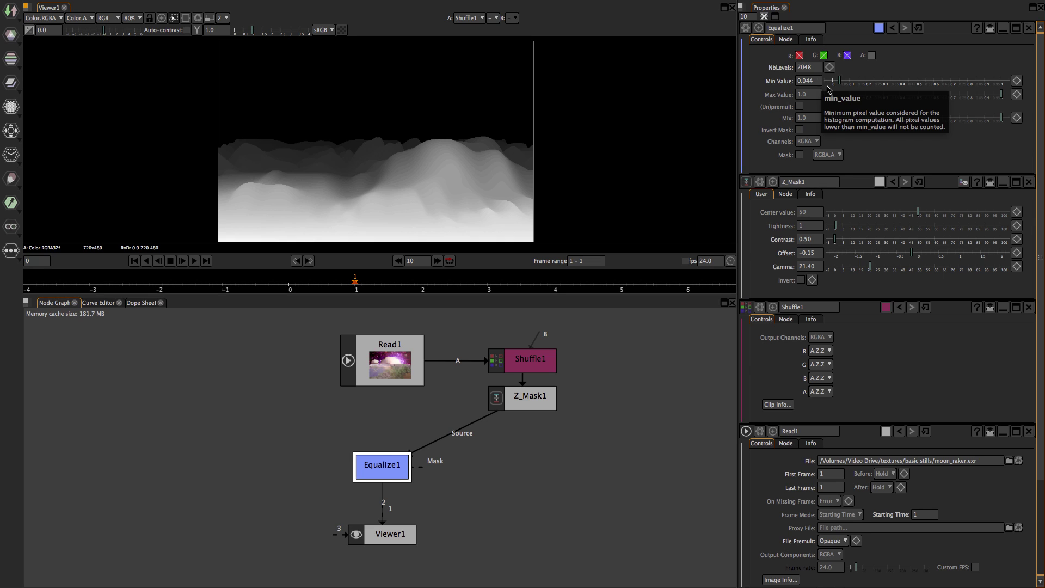
Try a lower Equalize1 minimum value of 0.034 and return it to 0.044, keeping the maximum value at 1.0
left_click_drag(841, 84, 839, 85)
left_click(837, 83)
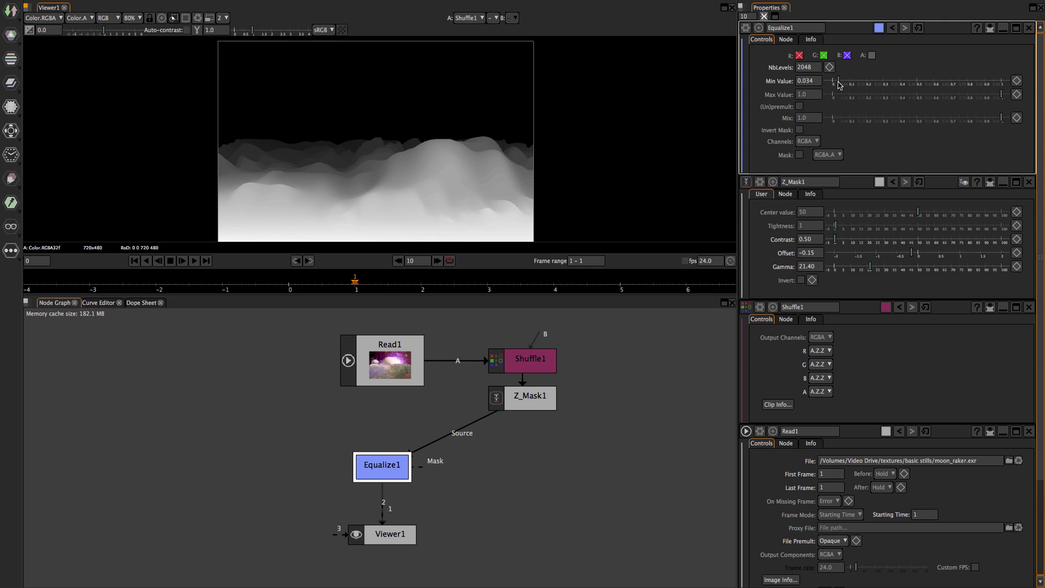
left_click_drag(838, 84, 840, 83)
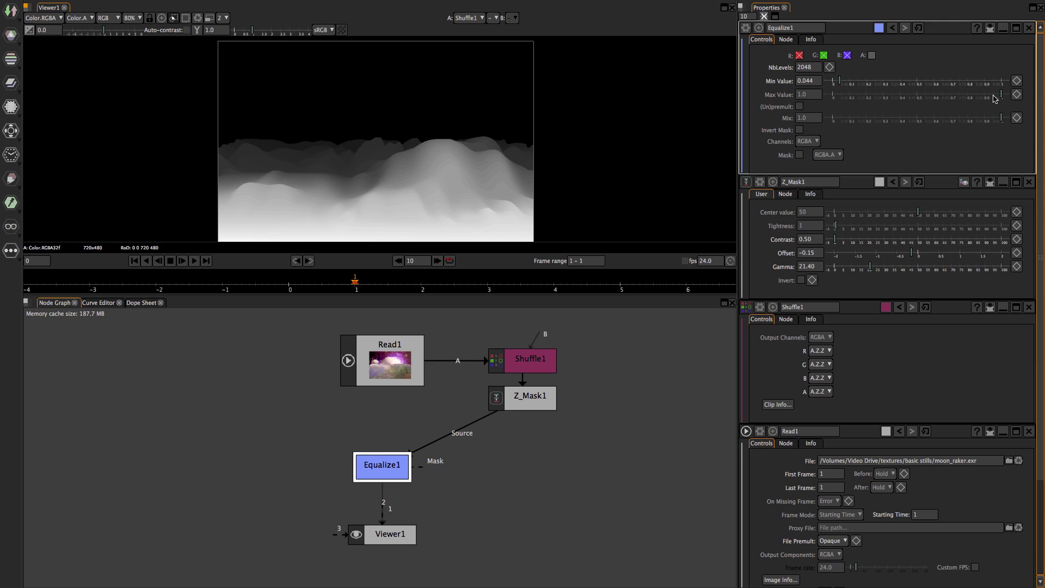
mouse_move(1000, 95)
left_mouse_down()
mouse_move(901, 107)
mouse_move(1004, 113)
left_mouse_up()
Place Equalize1 directly below Z_Mask1 and view Read1 on viewer input 1
left_click(385, 472)
left_click_drag(386, 471, 521, 445)
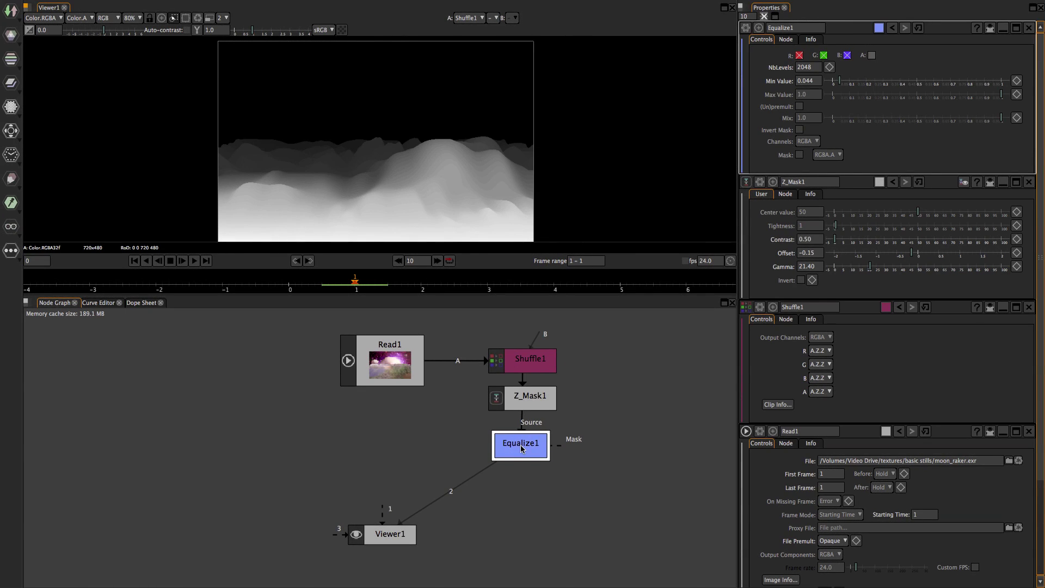
left_click(383, 368)
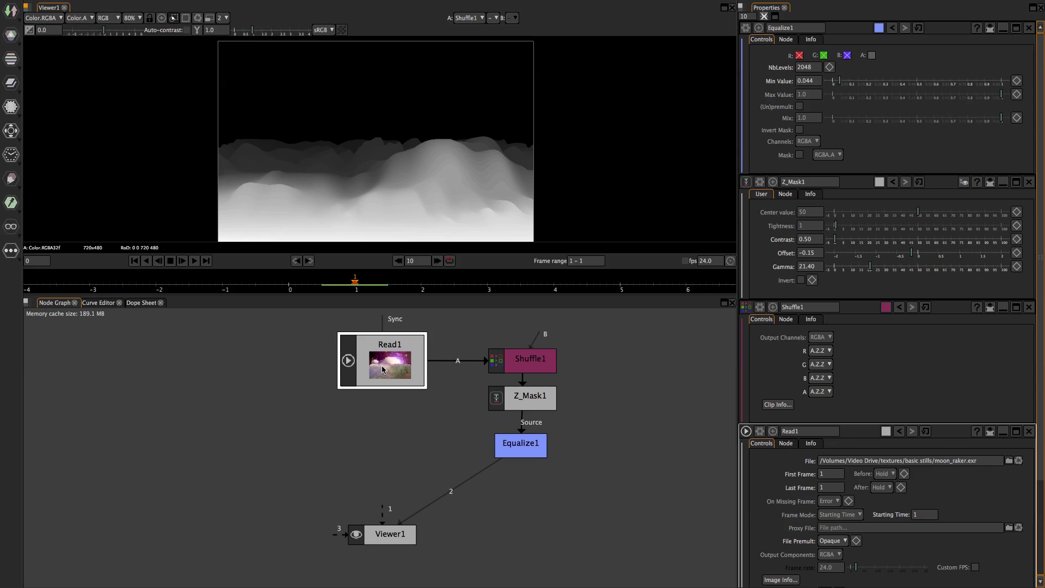
key("1")
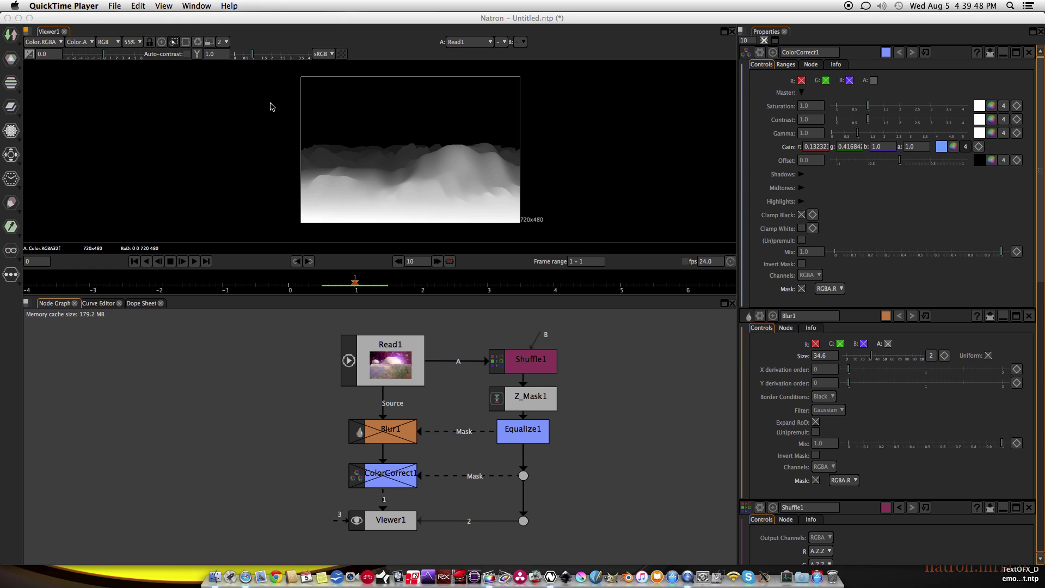
Check the mask channel options of Blur1, leaving RGBA.R selected, and switch the viewer to the colour image on input 1
left_click(271, 106)
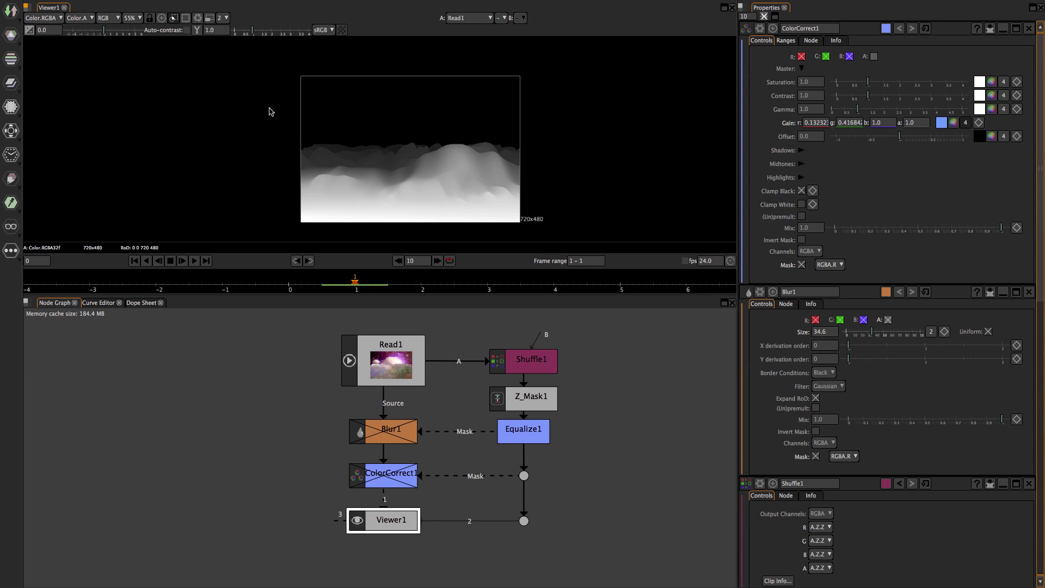
left_click(852, 458)
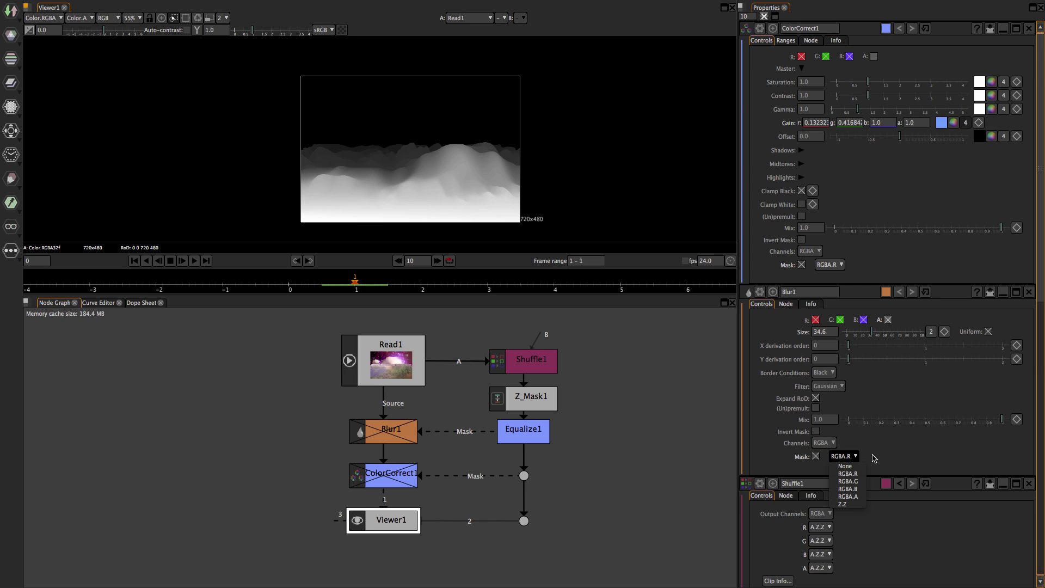
left_click(874, 458)
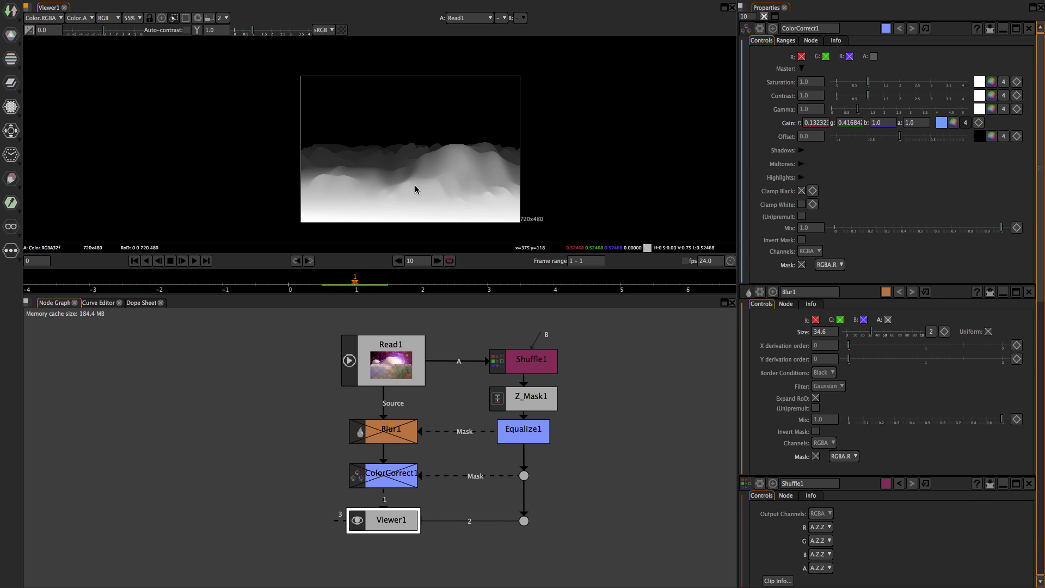
key("1")
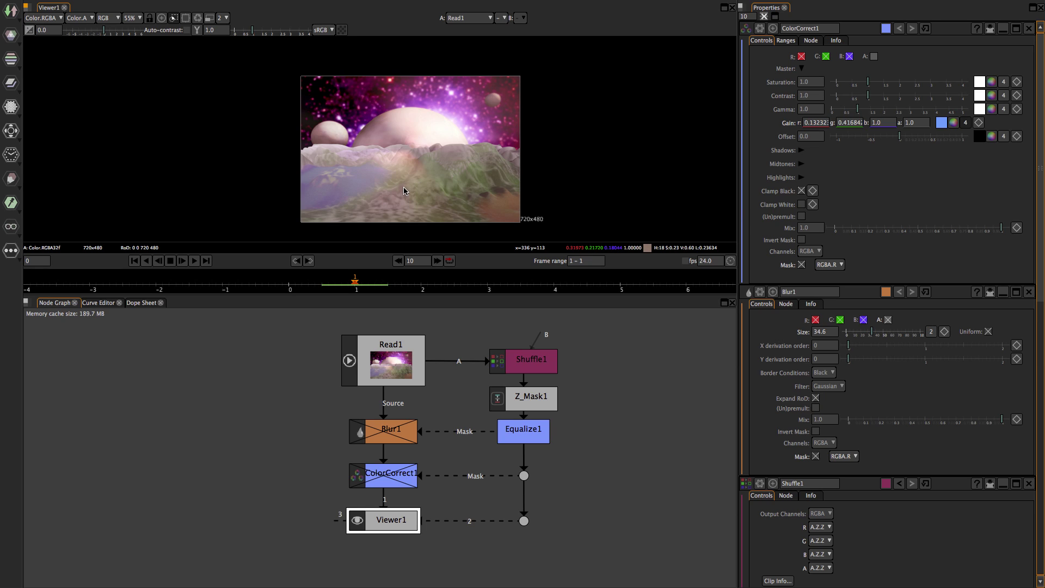
Disable the Shuffle1, Z_Mask1 and Equalize1 nodes together so that Blur1 can be judged without the depth mask
left_click(384, 439)
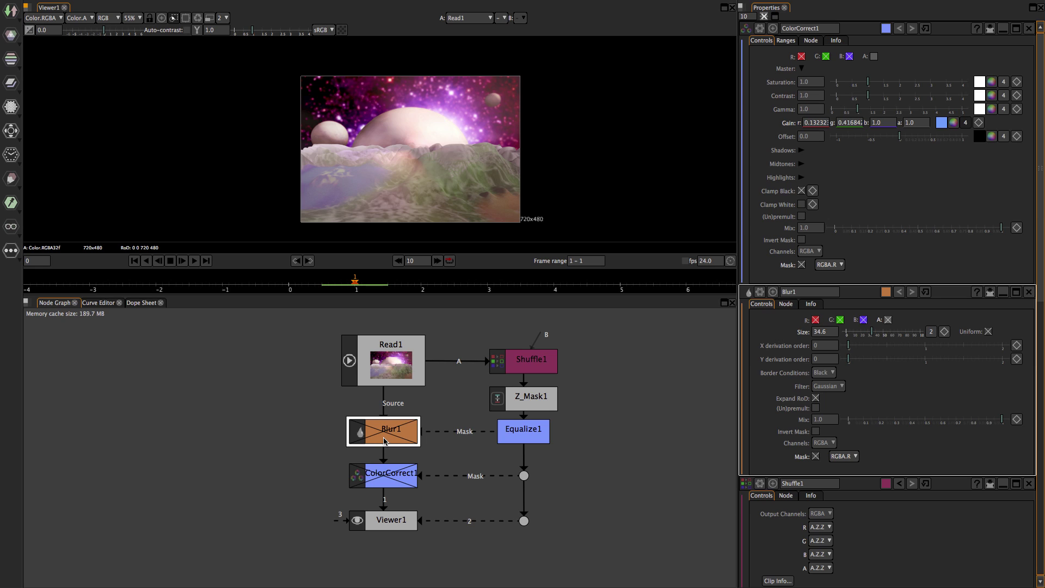
left_click_drag(479, 332, 587, 458)
key("d")
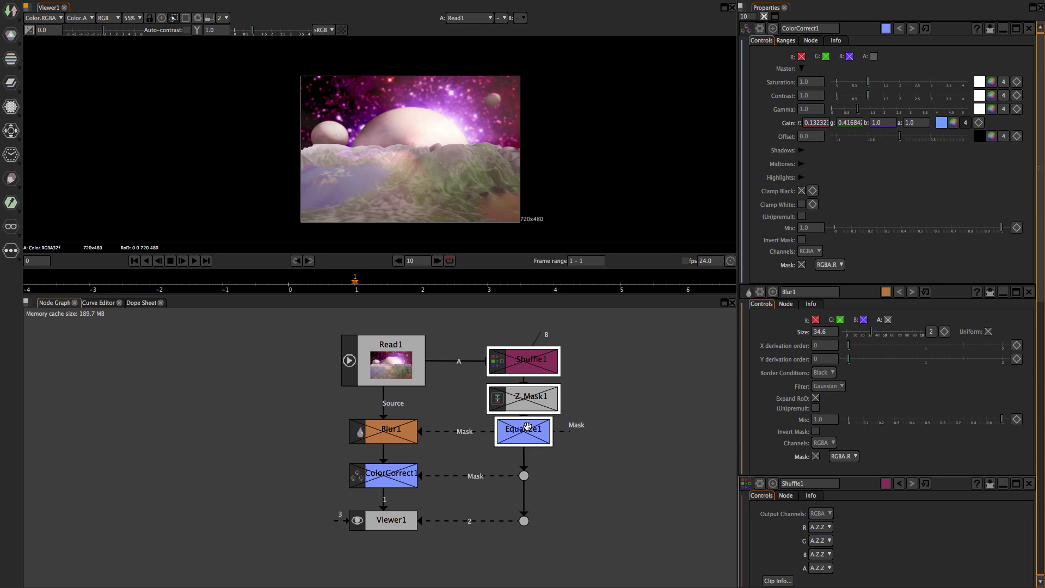
Enable Blur1 and set its size to 38.3
left_click(384, 434)
key("d")
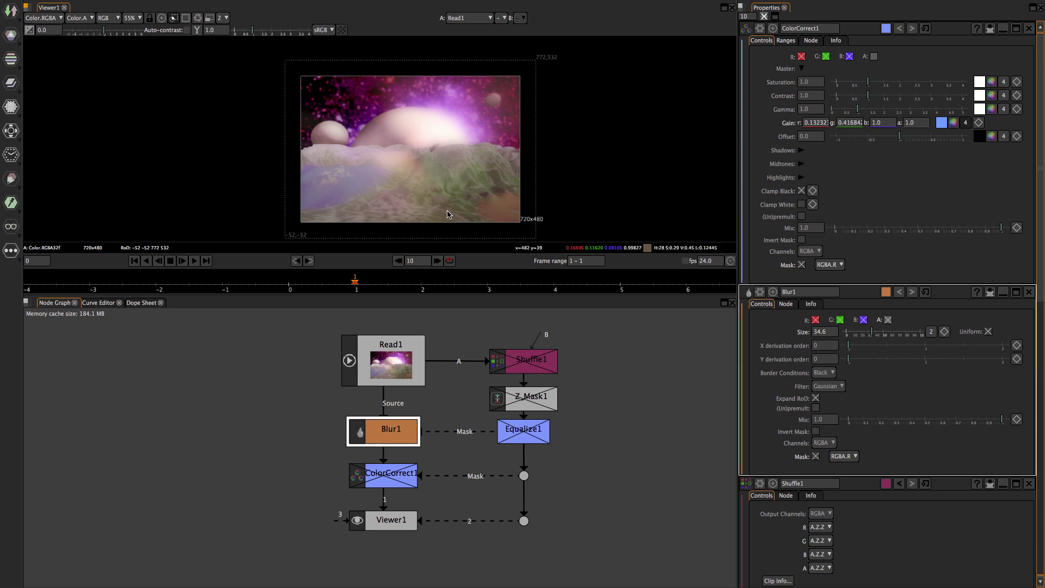
double_click(393, 435)
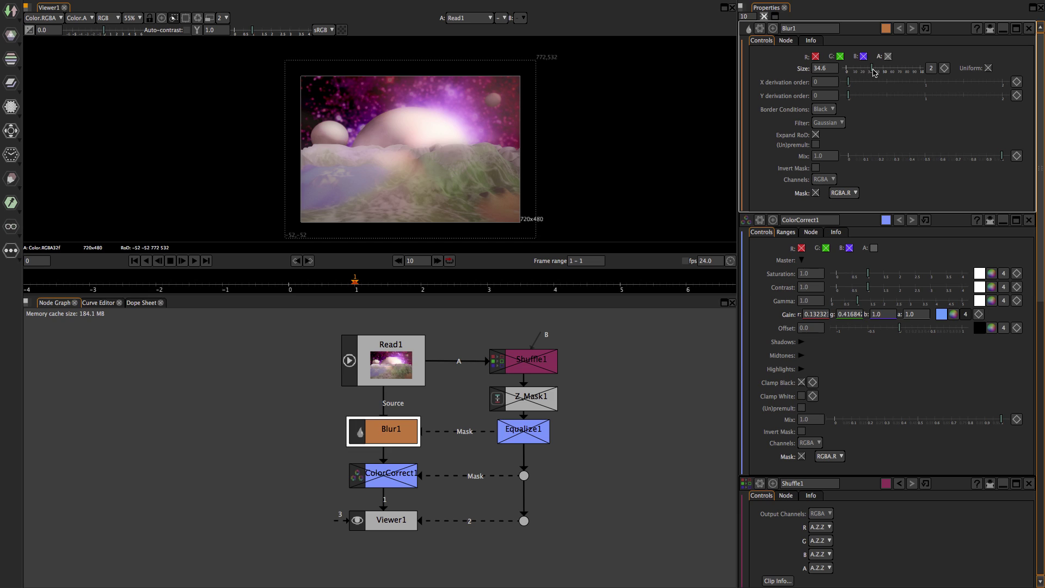
mouse_move(871, 69)
left_mouse_down()
mouse_move(852, 75)
mouse_move(876, 69)
left_mouse_up()
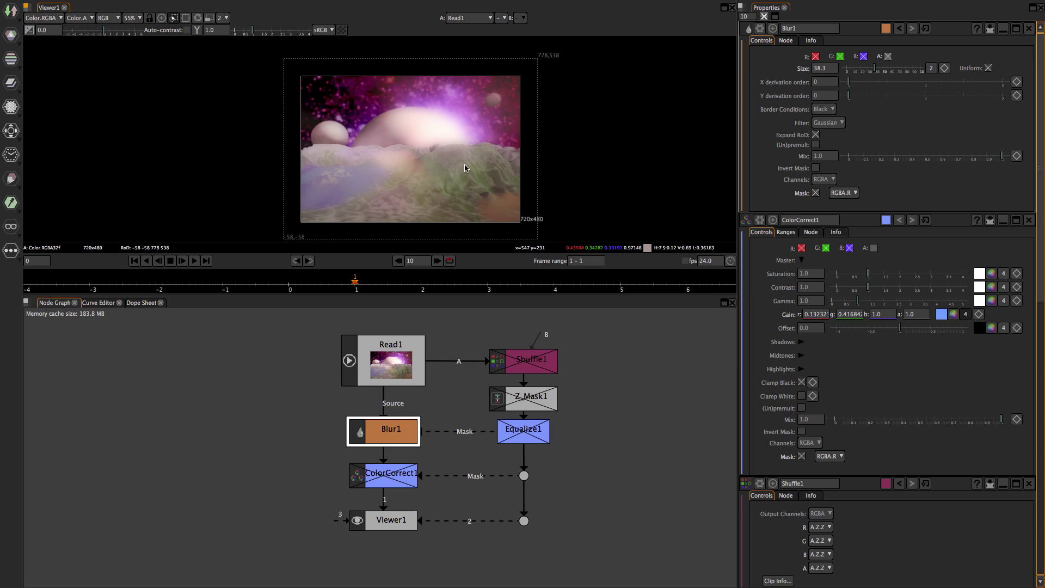
Re-enable Shuffle1, Z_Mask1 and Equalize1 and compare the depth mask on viewer input 2 with the blurred image on input 1
left_click_drag(479, 333, 601, 476)
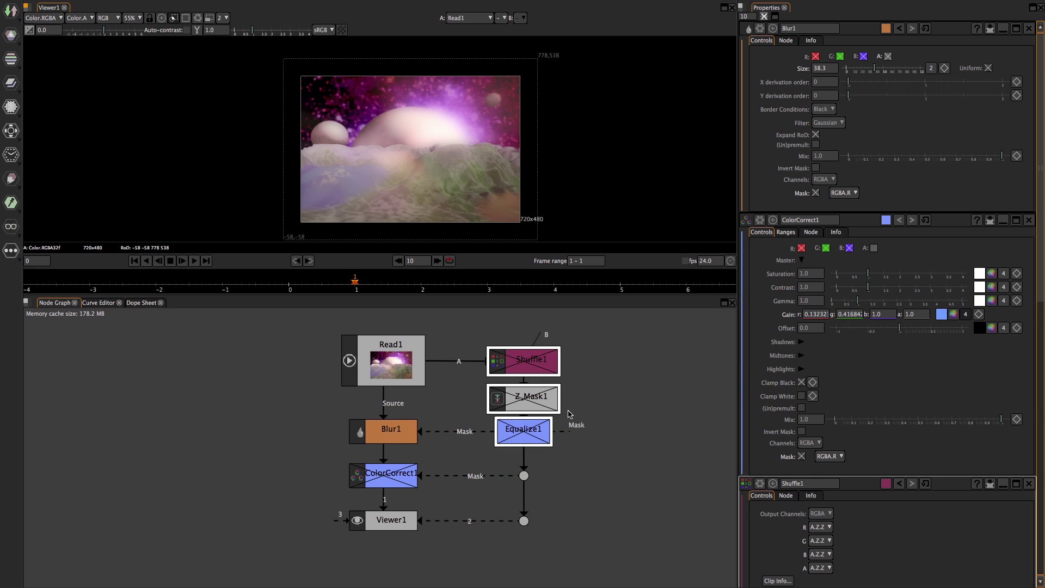
key("d")
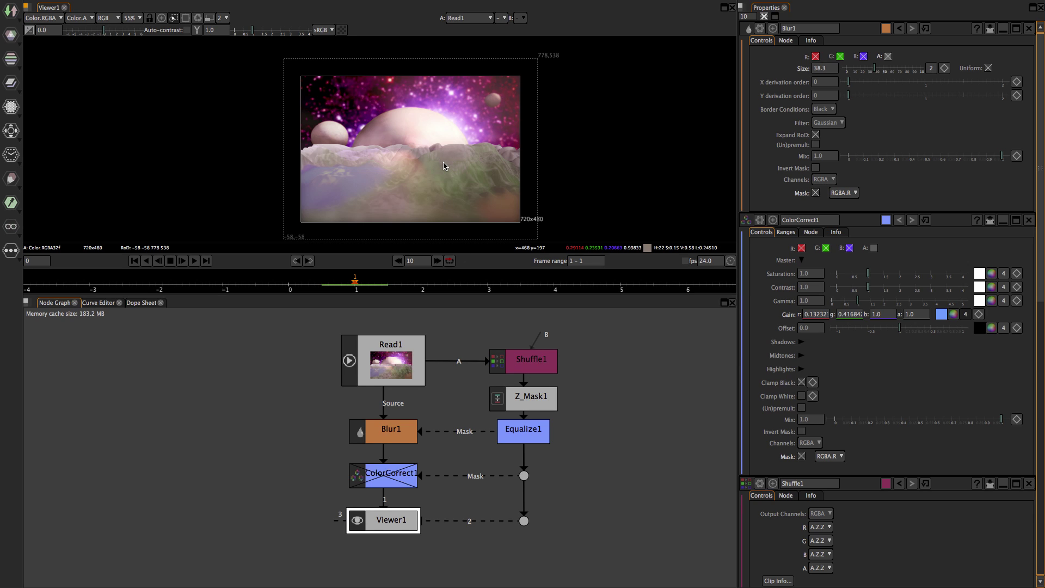
key("2")
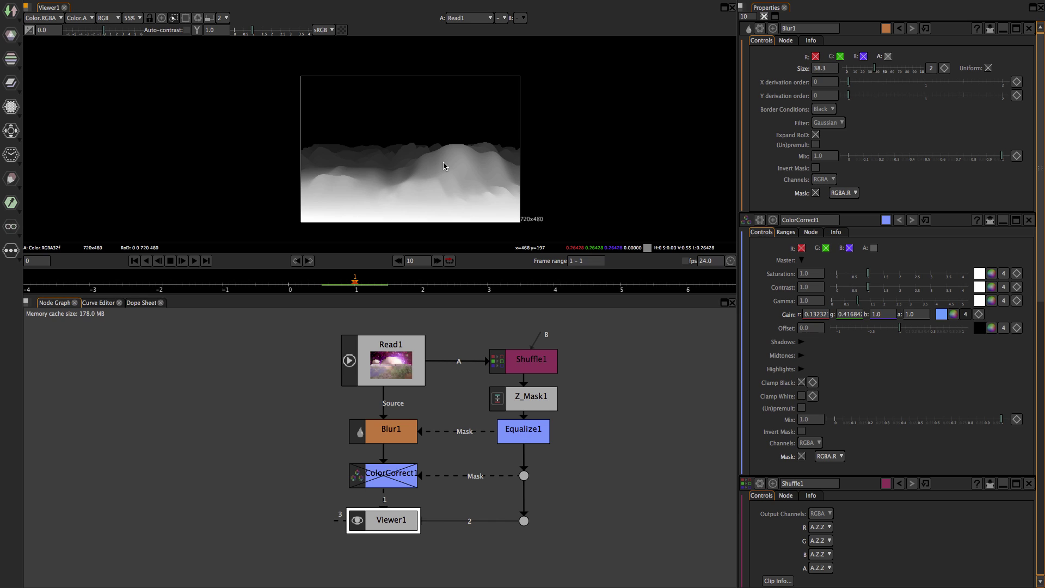
key("1")
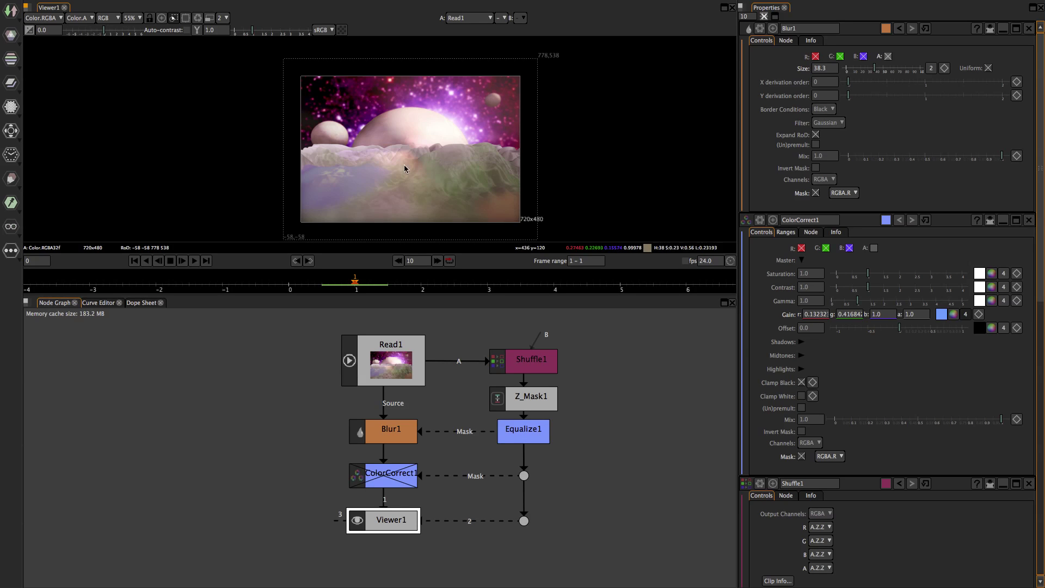
scroll(393, 172, "up", 1)
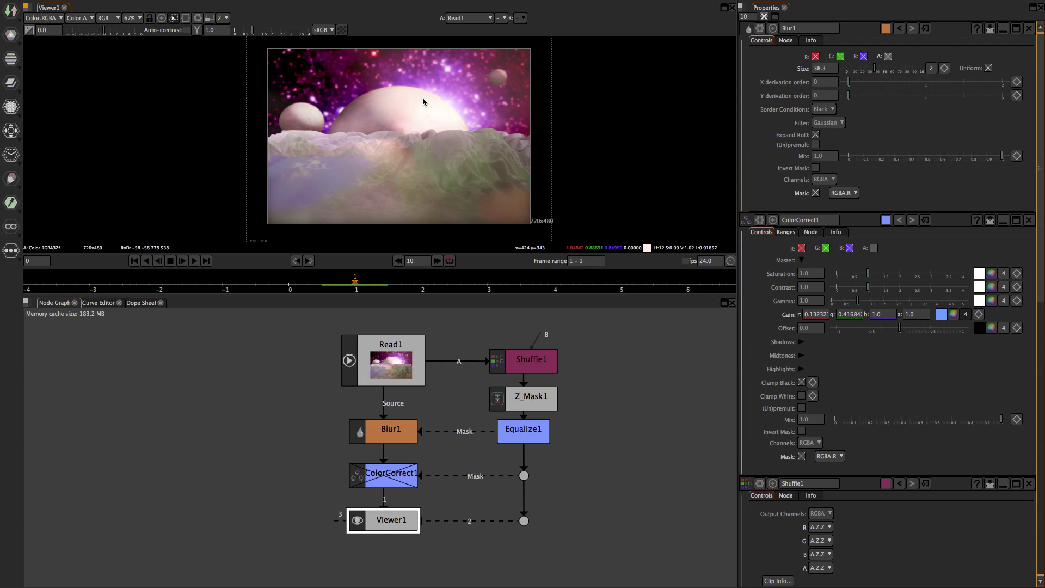
Disable and re-enable Shuffle1, Z_Mask1 and Equalize1 together to compare the blur without and with the depth mask
left_click(570, 400)
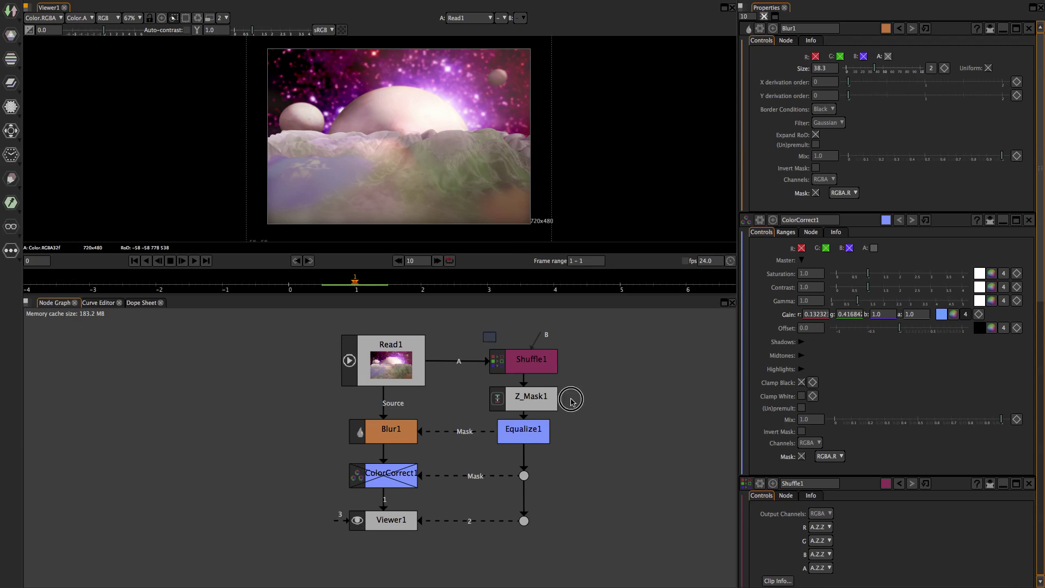
left_click_drag(570, 400, 586, 458)
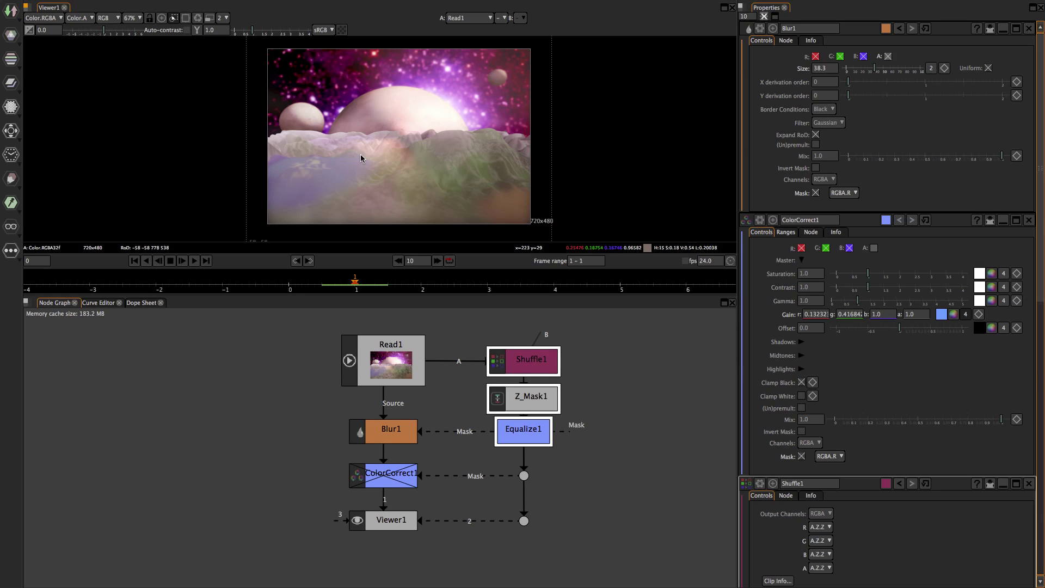
key("d")
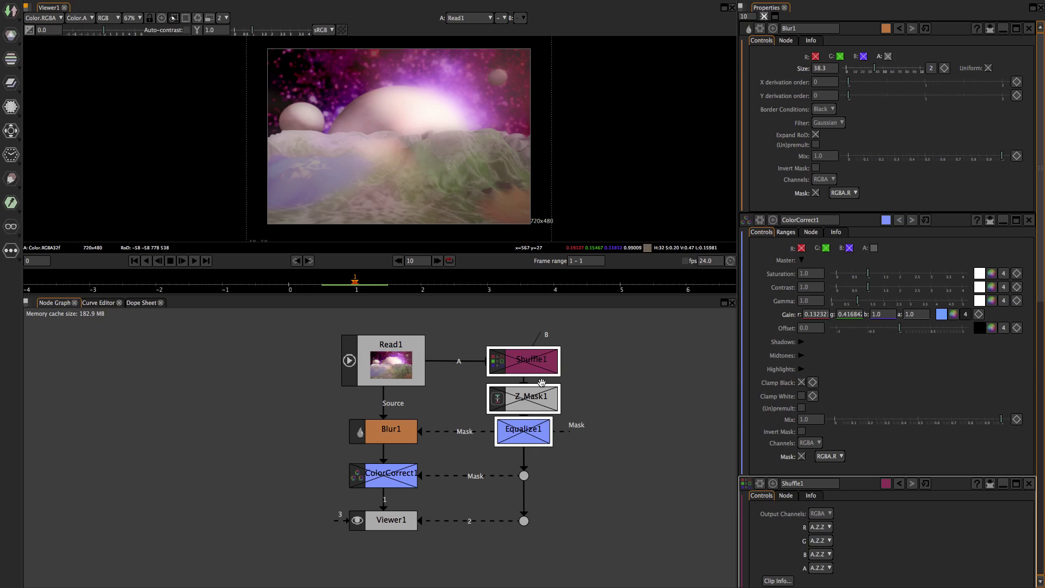
key("d")
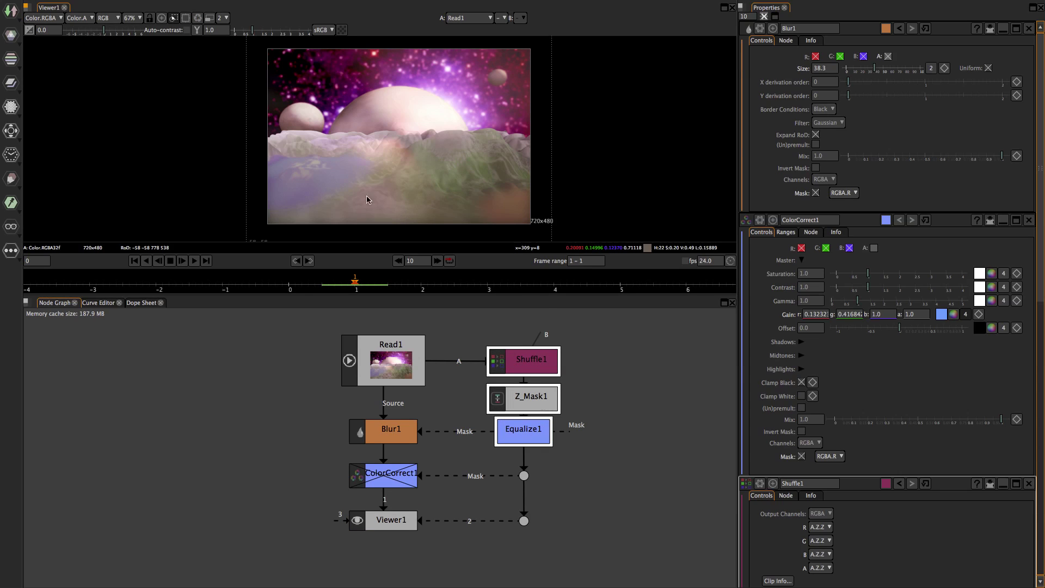
Disable the depth-mask chain of Shuffle1, Z_Mask1 and Equalize1 for an unmasked view of the colour correction
left_click(390, 479)
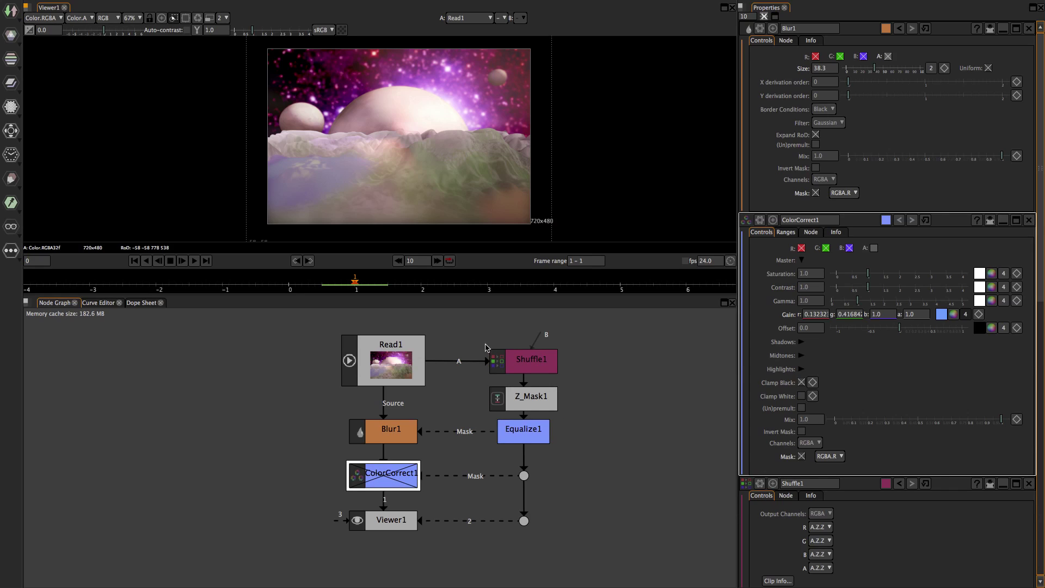
left_click_drag(482, 334, 597, 483)
key("d")
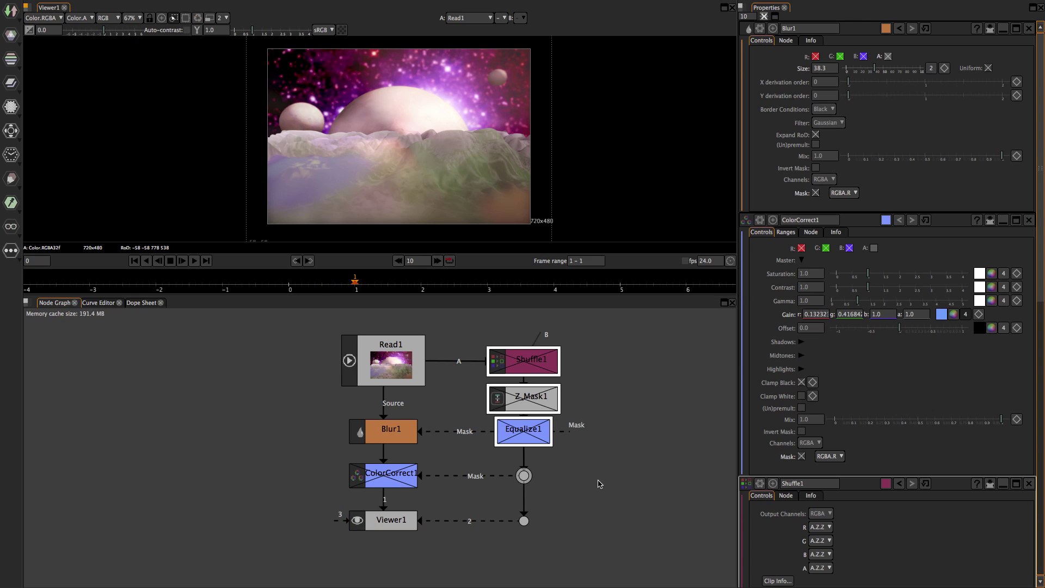
Enable ColorCorrect1 and open its settings
left_click(394, 481)
key("d")
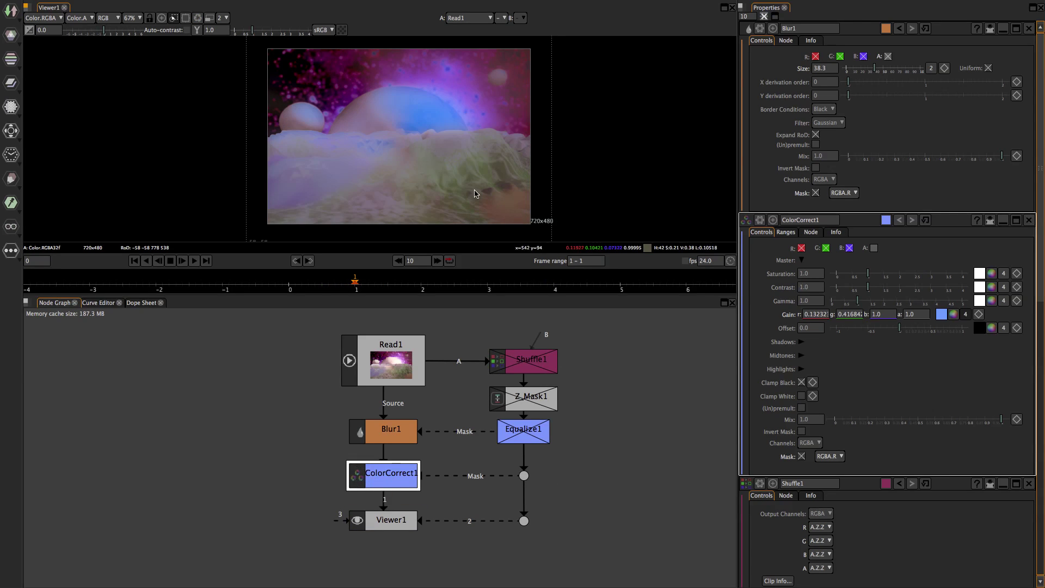
double_click(399, 479)
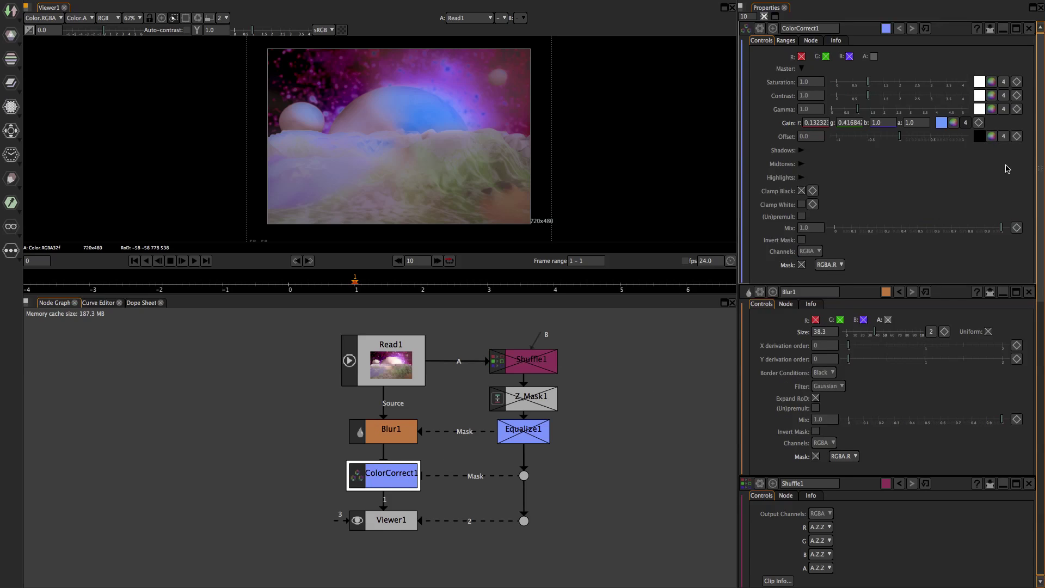
Set ColorCorrect1's master gamma to a violet-blue of about 0.075 red, 0.135 green and 1.0 blue using the colour wheel
left_click(992, 112)
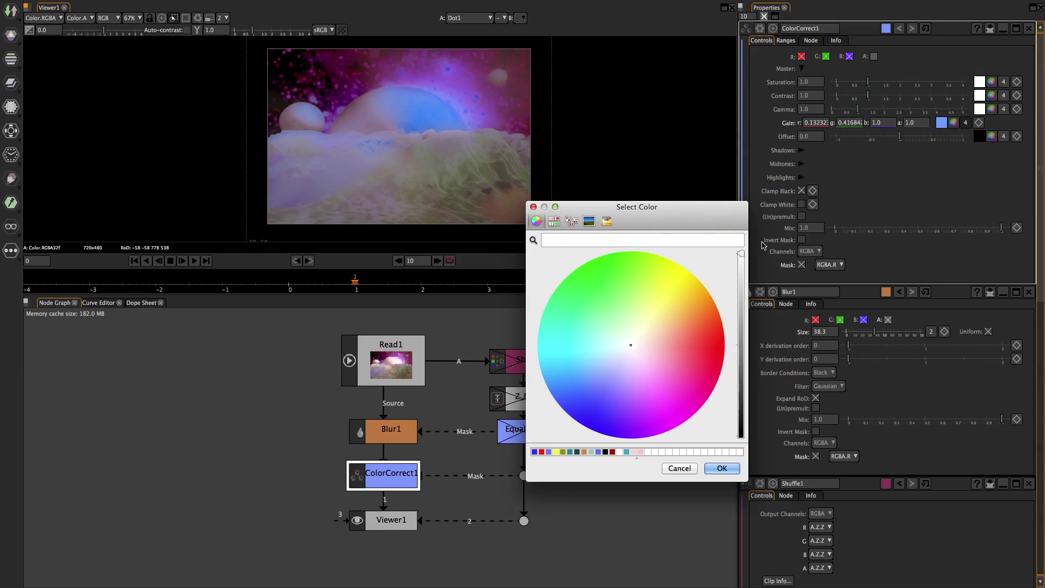
left_click(665, 348)
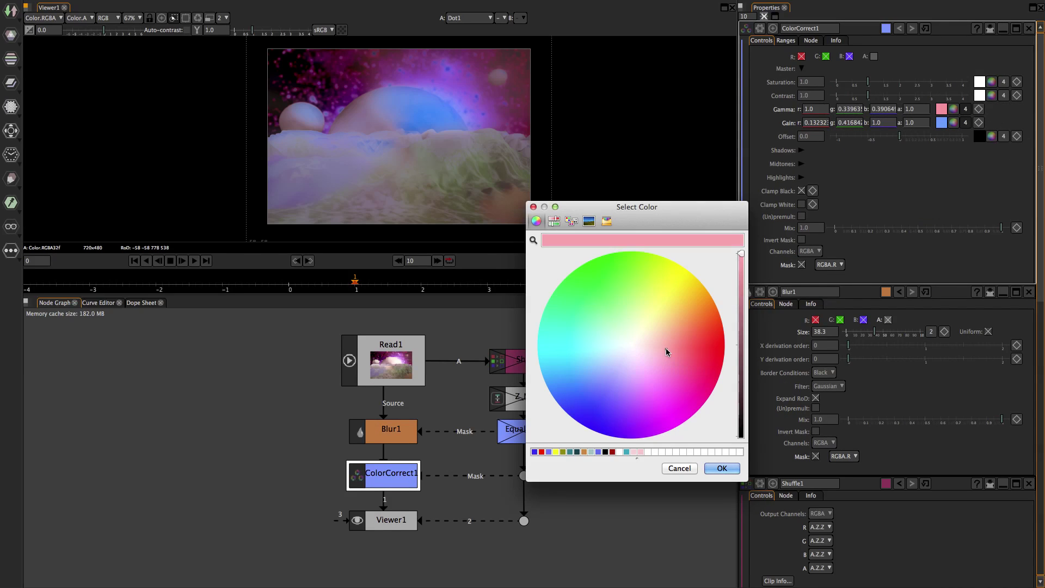
left_click(580, 325)
left_click(573, 338)
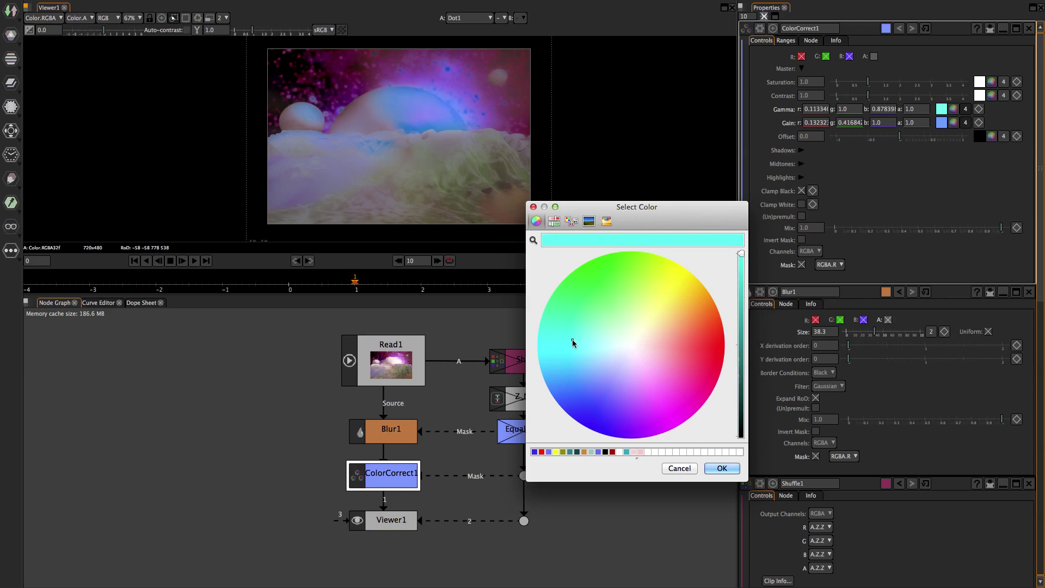
left_click(598, 407)
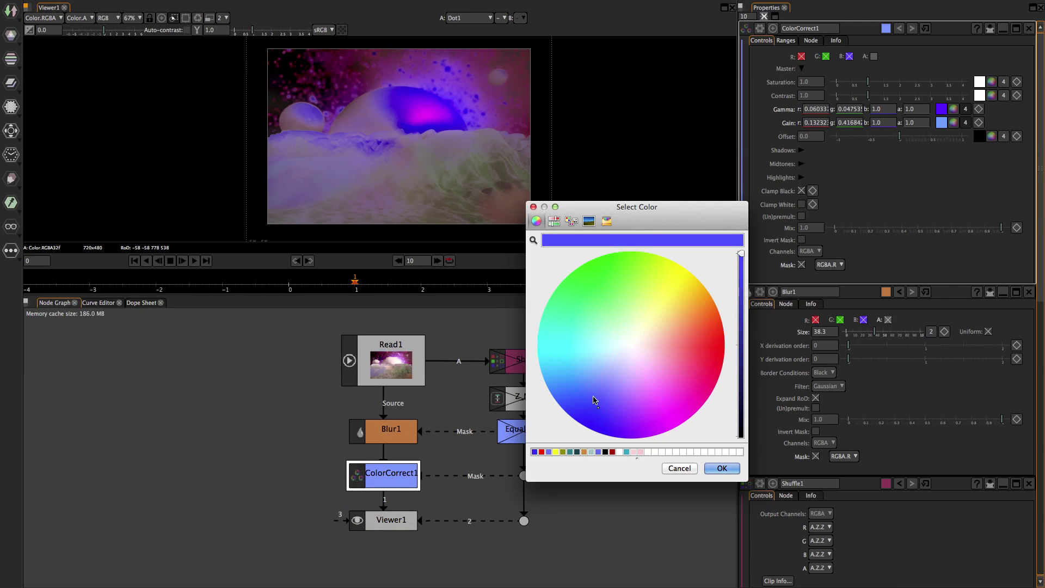
left_click(589, 401)
left_click(722, 468)
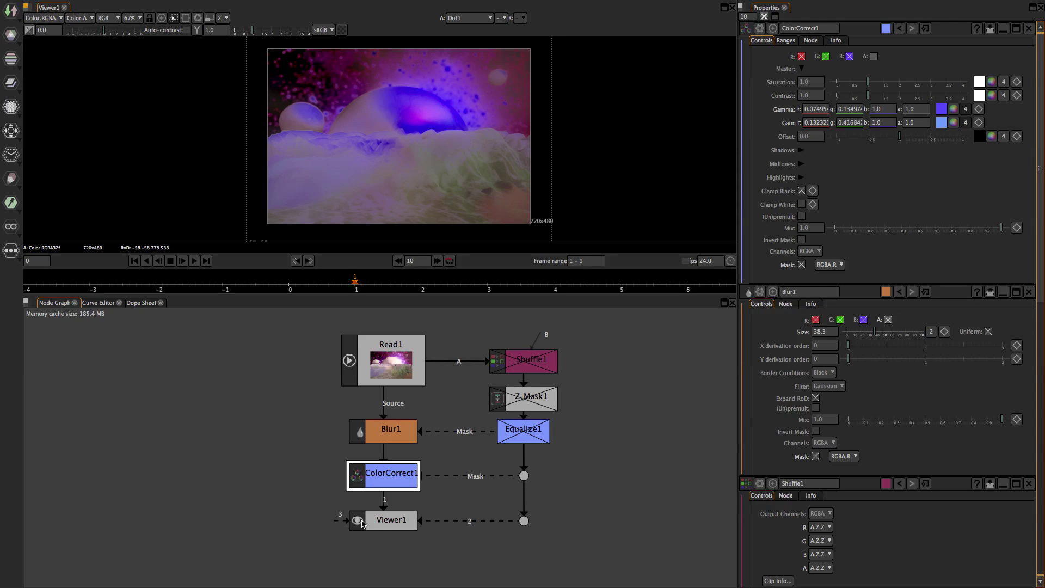
Re-enable Shuffle1, Z_Mask1 and Equalize1 together so the depth mask limits the blur and colour correction
left_click(392, 475)
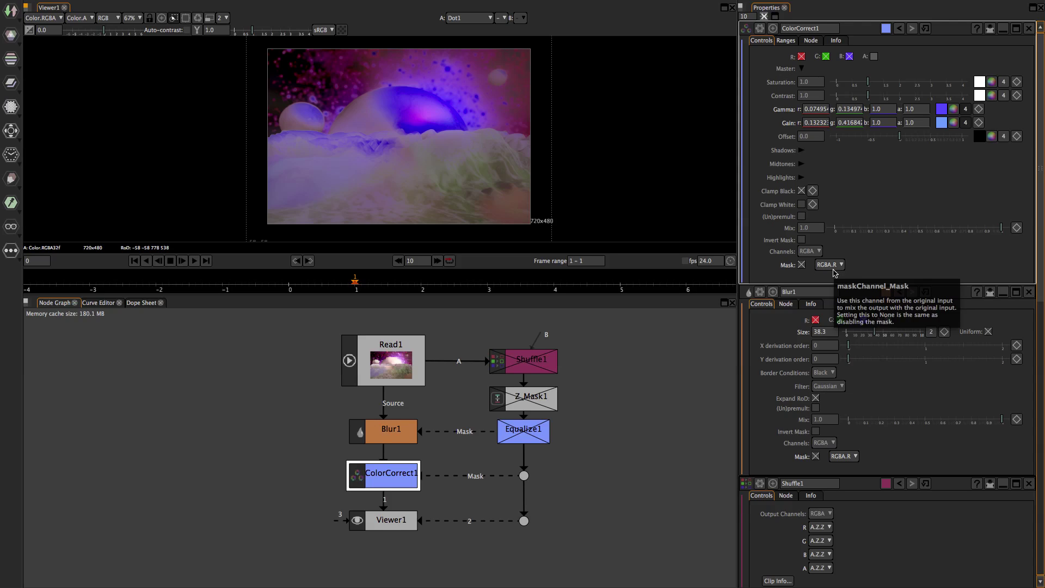
left_click(511, 349)
left_click_drag(475, 332, 590, 451)
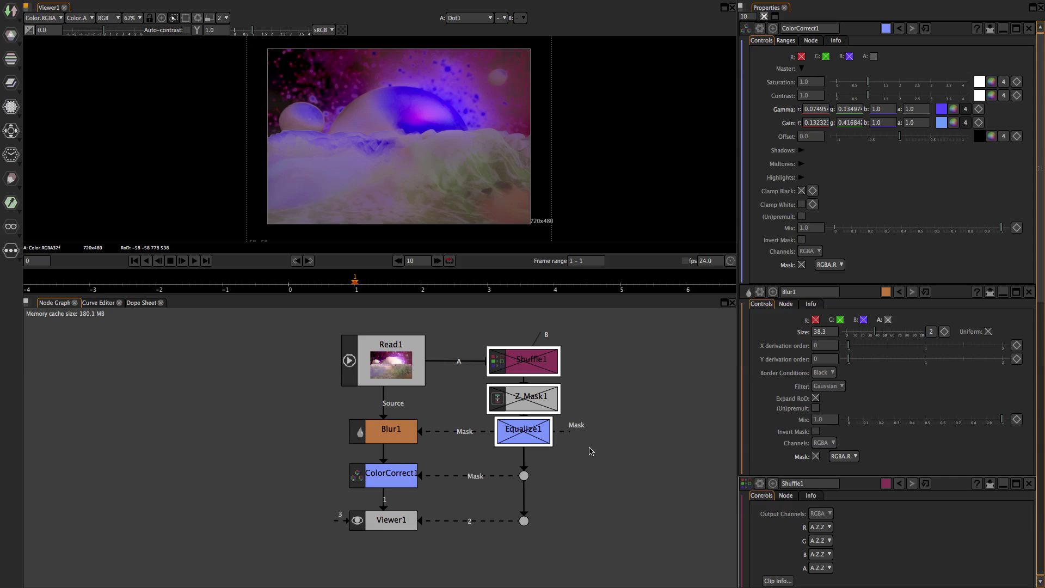
key("d")
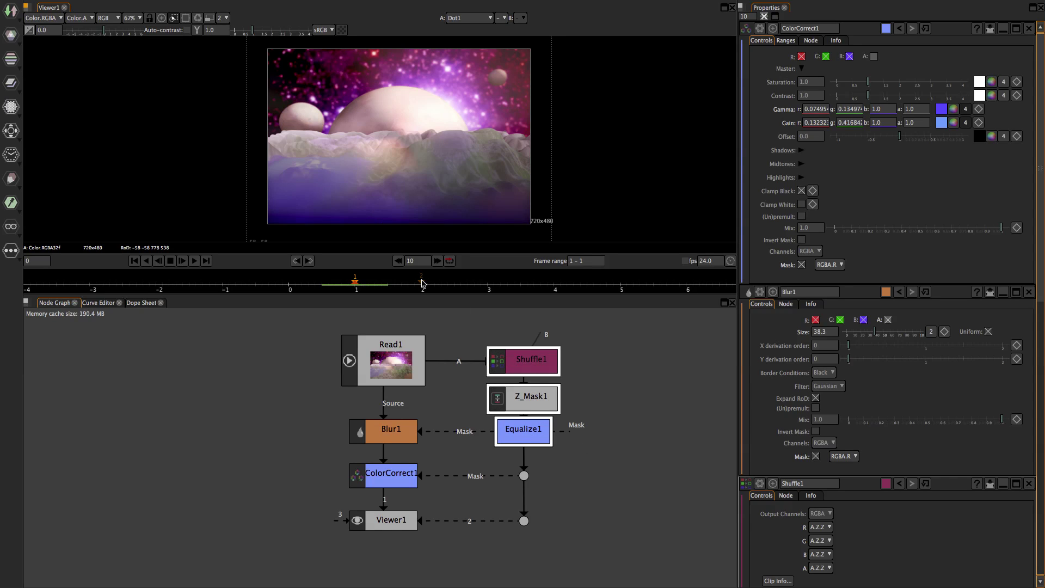
Compare the depth mask on viewer input 2 with the masked, colour-corrected image on input 1
left_click(406, 199)
key("2")
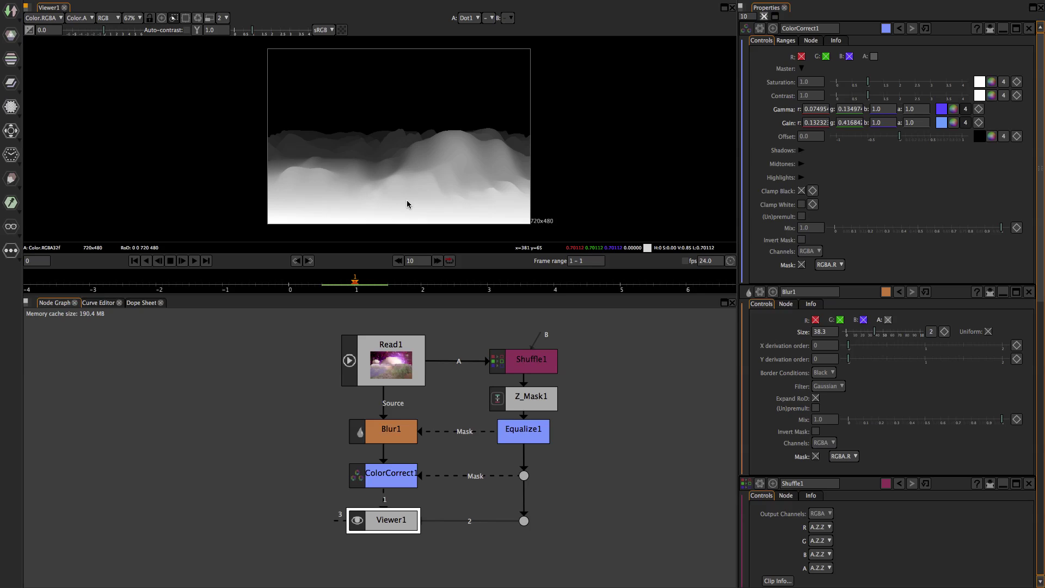
key("1")
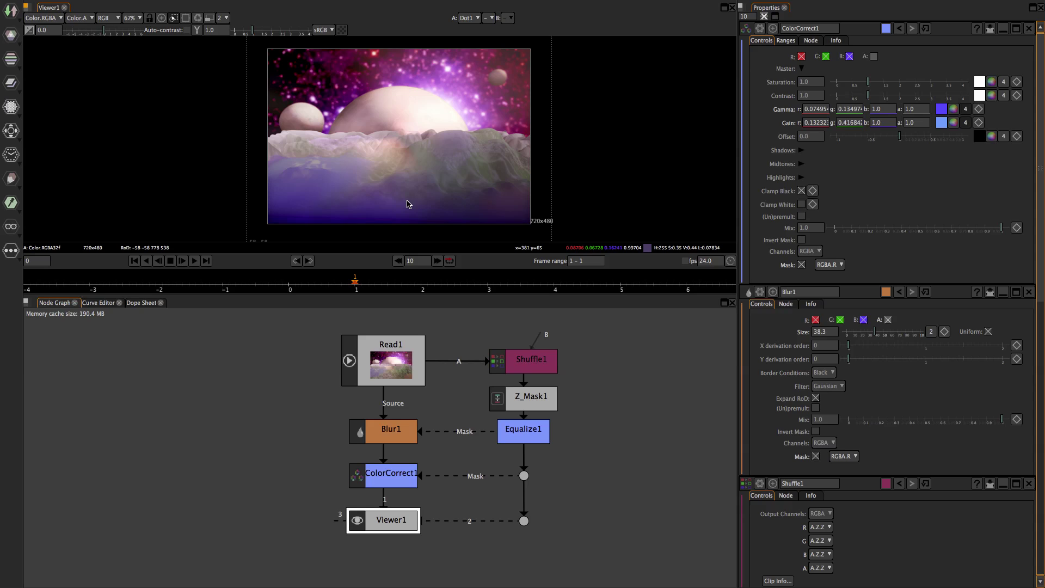
Open the settings of Z_Mask1 and bring its part of the node graph into closer view
double_click(545, 403)
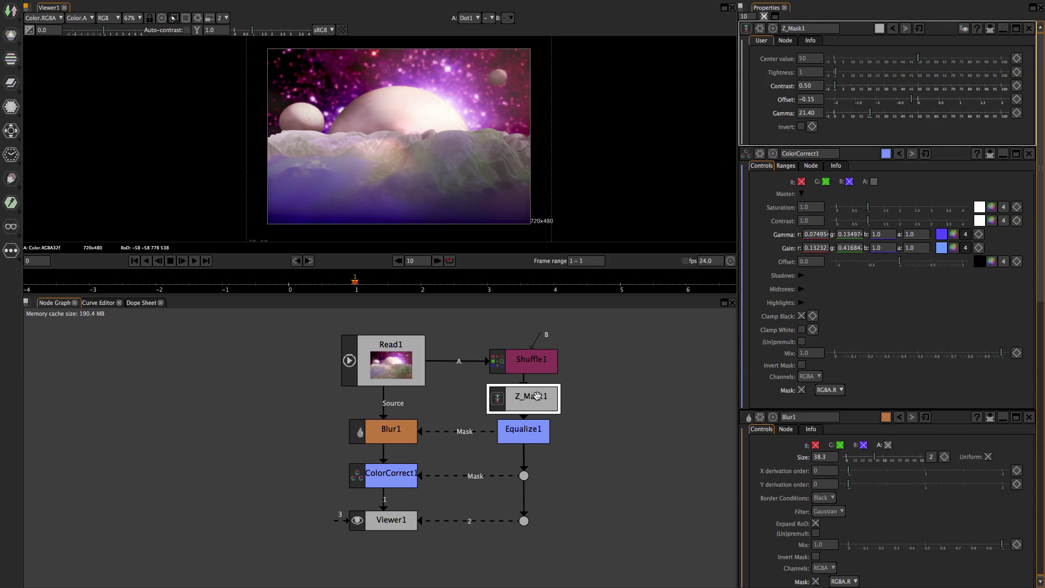
scroll(538, 396, "up", 2)
middle_click_drag(550, 411, 536, 411)
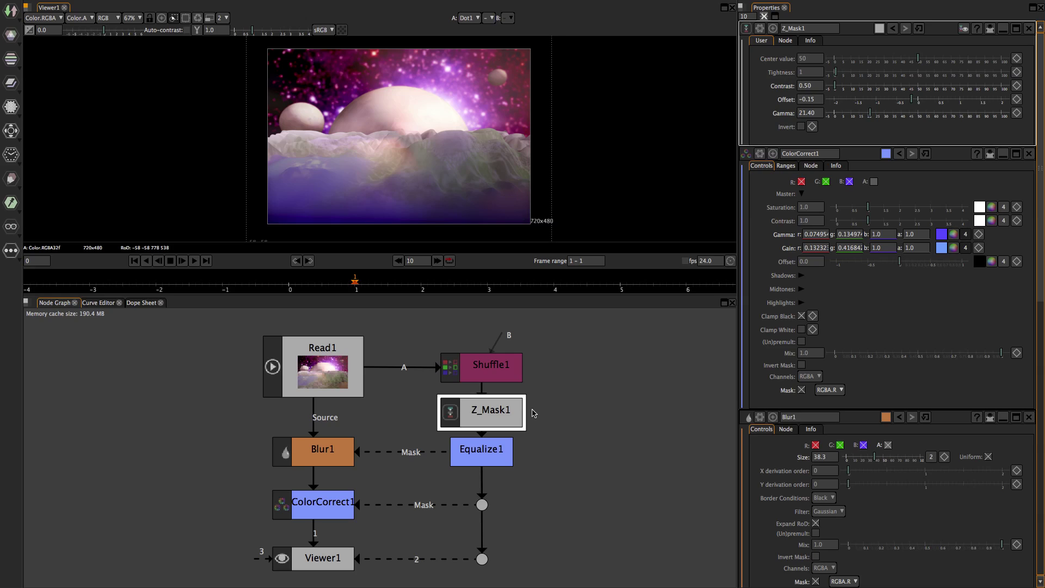